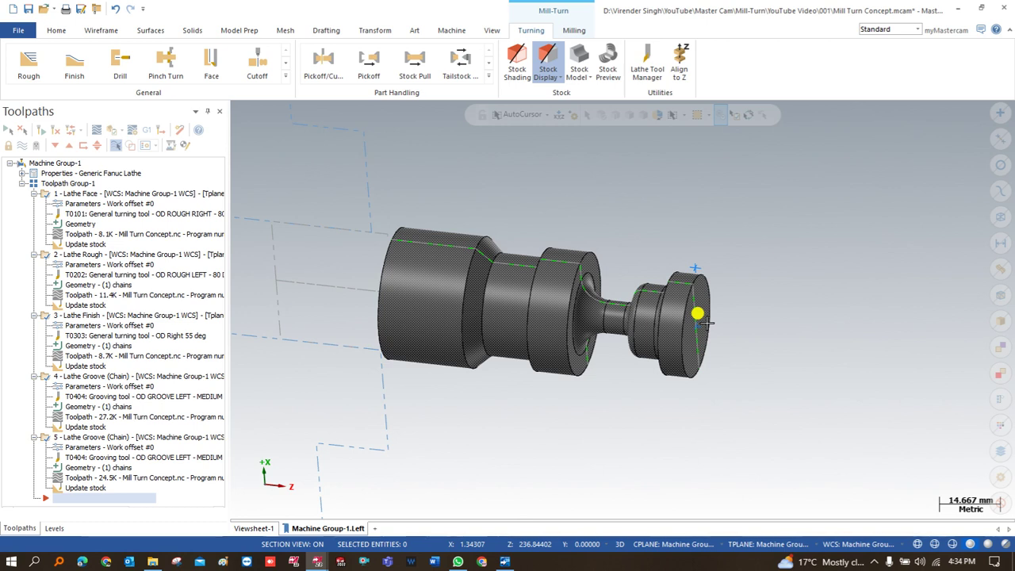
- Switch the part to a side view and bring up Mastercam Simulator showing the whole lathe
right_click(689, 193)
left_click(715, 266)
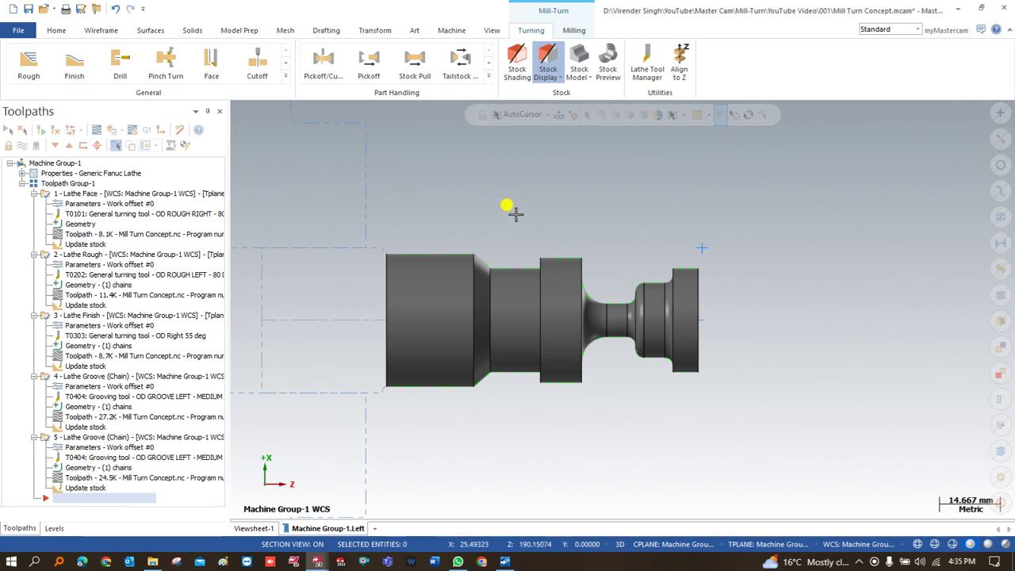
mouse_move(317, 561)
left_click(391, 460)
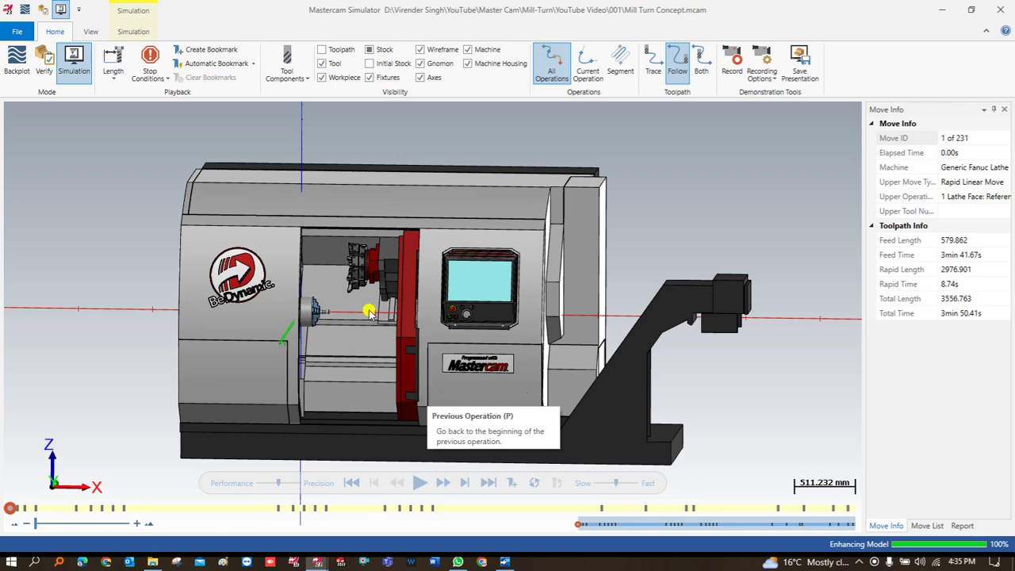
- Around the chuck and turret, turn off Axes in Visibility and drag the playback speed toward Slow
scroll(342, 311, "up", 5)
scroll(342, 311, "down", 4)
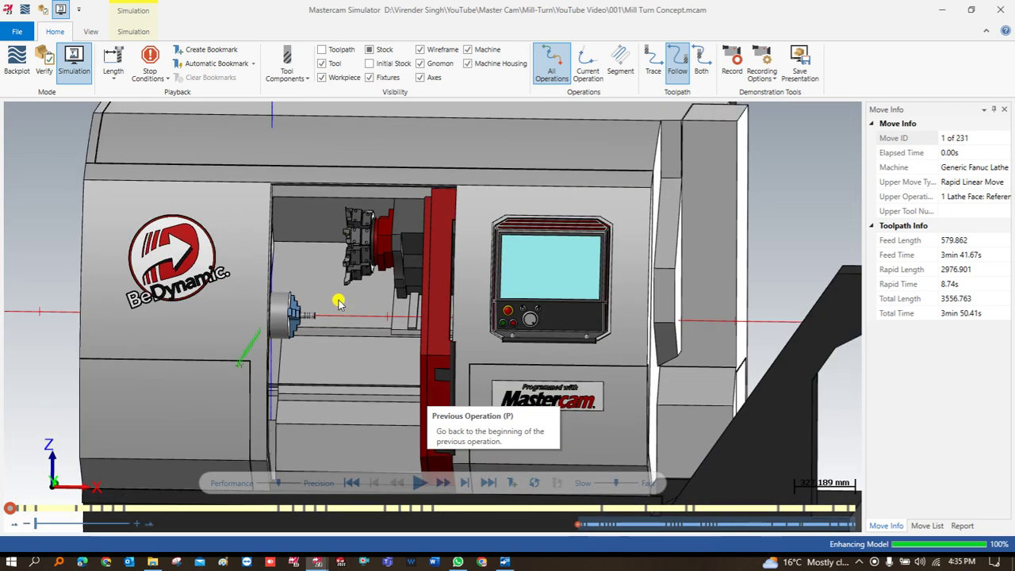
scroll(337, 301, "down", 2)
mouse_move(349, 344)
middle_mouse_down()
mouse_move(358, 328)
mouse_move(336, 349)
middle_mouse_up()
scroll(336, 350, "up", 6)
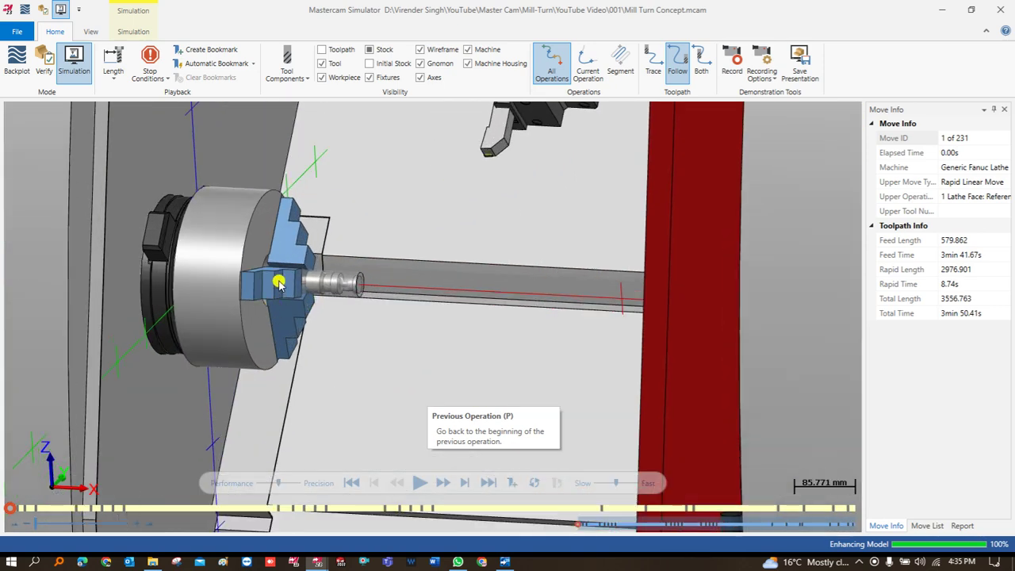
middle_click_drag(279, 284, 394, 333)
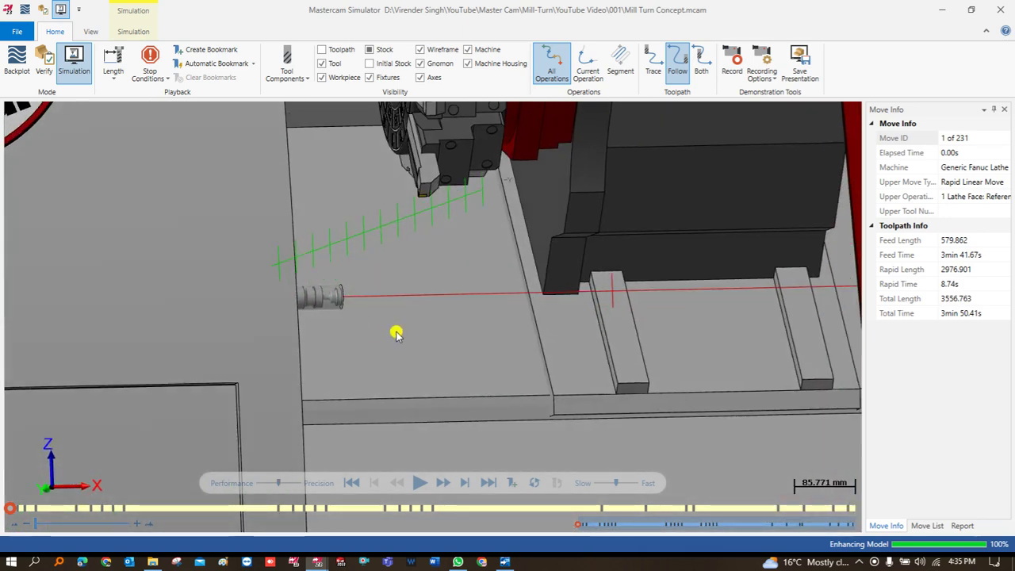
scroll(394, 332, "down", 3)
scroll(409, 235, "up", 2)
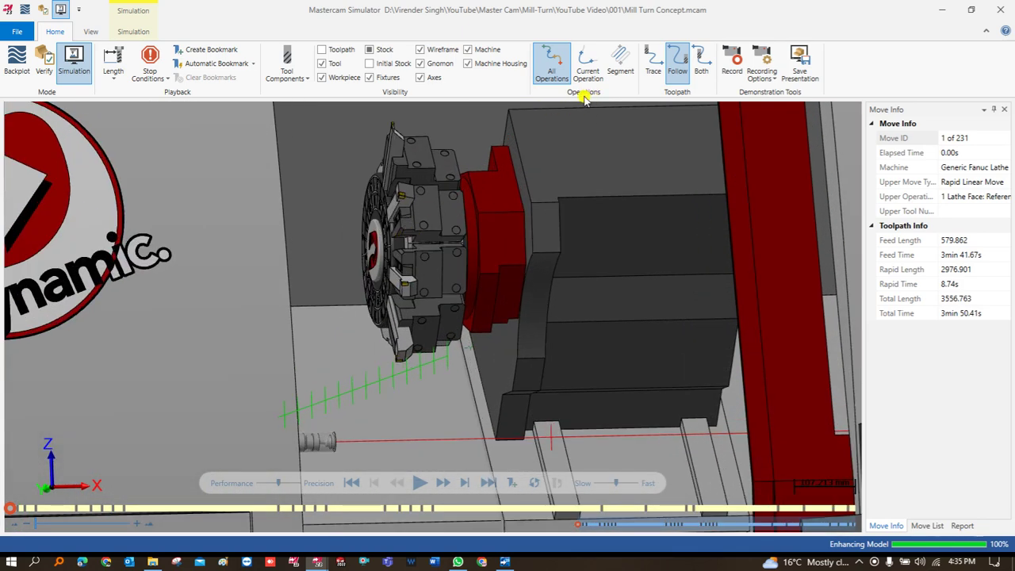
middle_click_drag(409, 180, 380, 182)
left_click(421, 78)
scroll(408, 192, "down", 5)
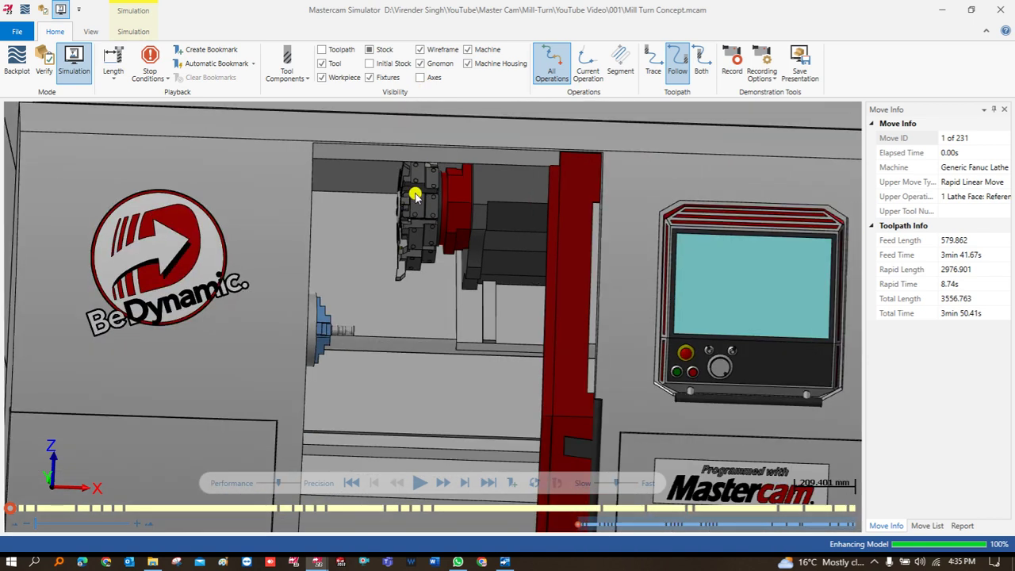
left_click(599, 483)
- Turn on Color Loop to colour the timeline per operation and start playback
left_click(129, 33)
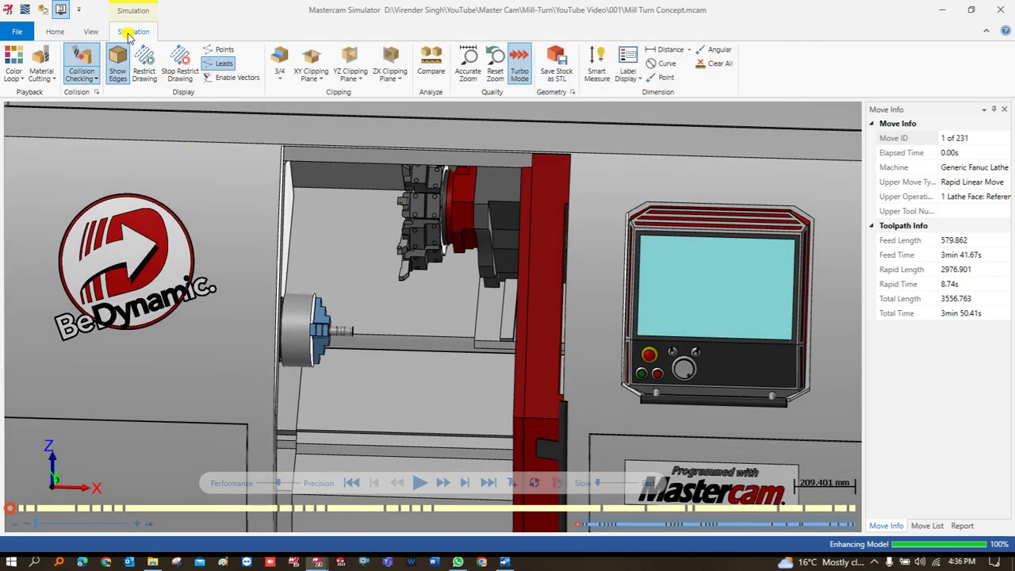
left_click(13, 67)
left_click(420, 482)
- Zoom and rotate around the part as facing and roughing run into the finish pass, move 100
scroll(353, 341, "up", 2)
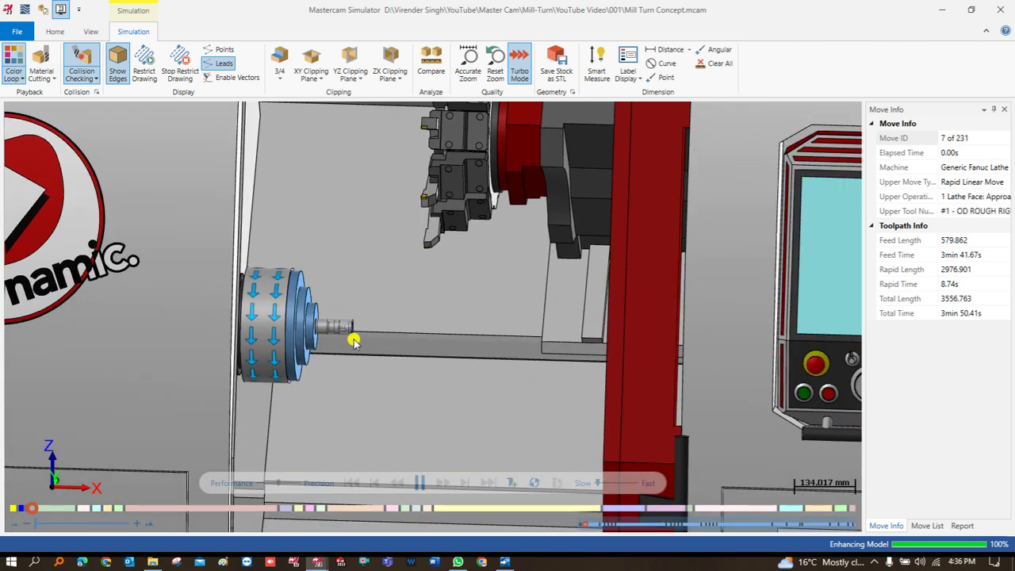
scroll(353, 341, "down", 2)
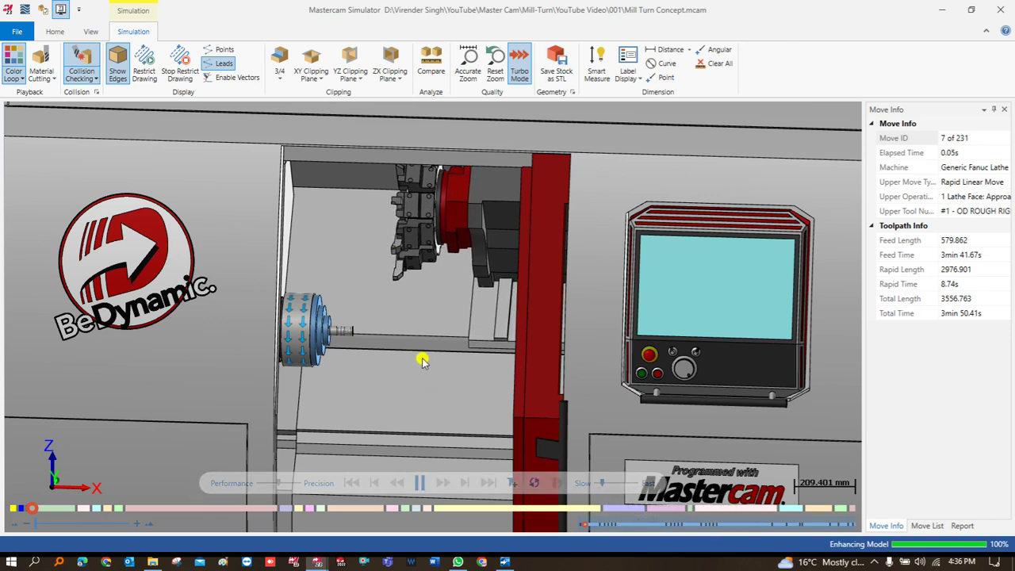
scroll(421, 358, "down", 2)
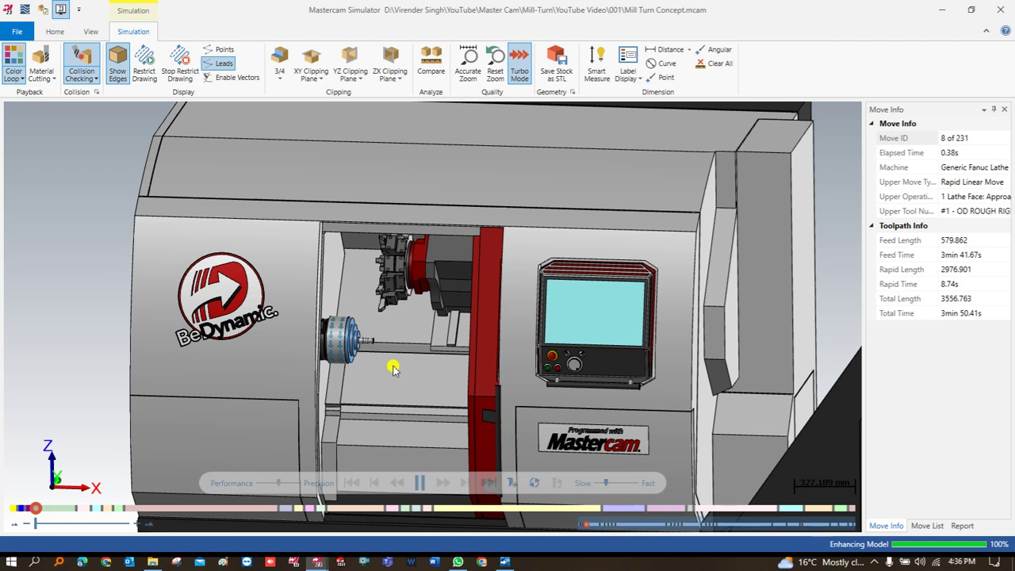
scroll(385, 362, "up", 2)
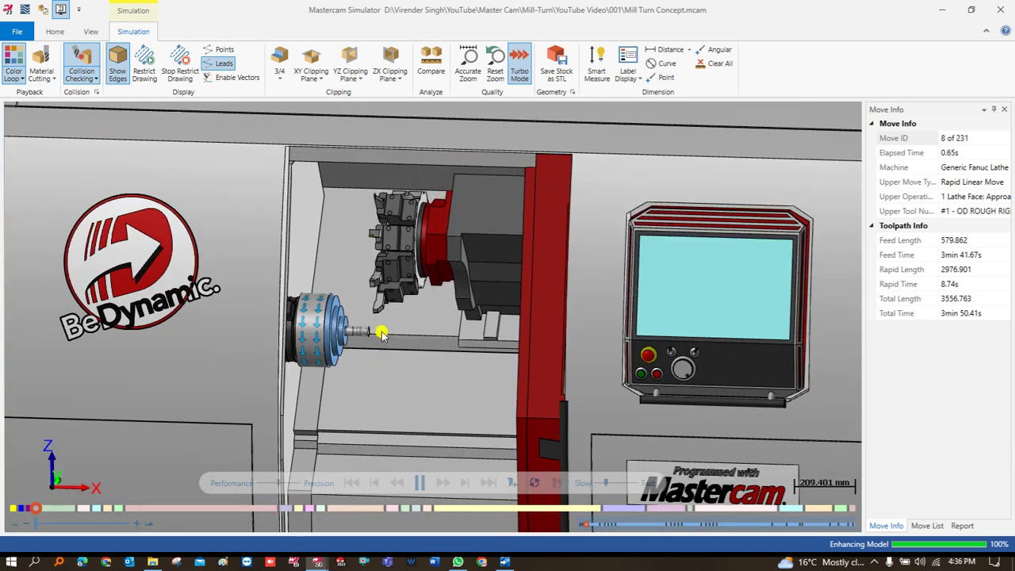
scroll(381, 333, "up", 3)
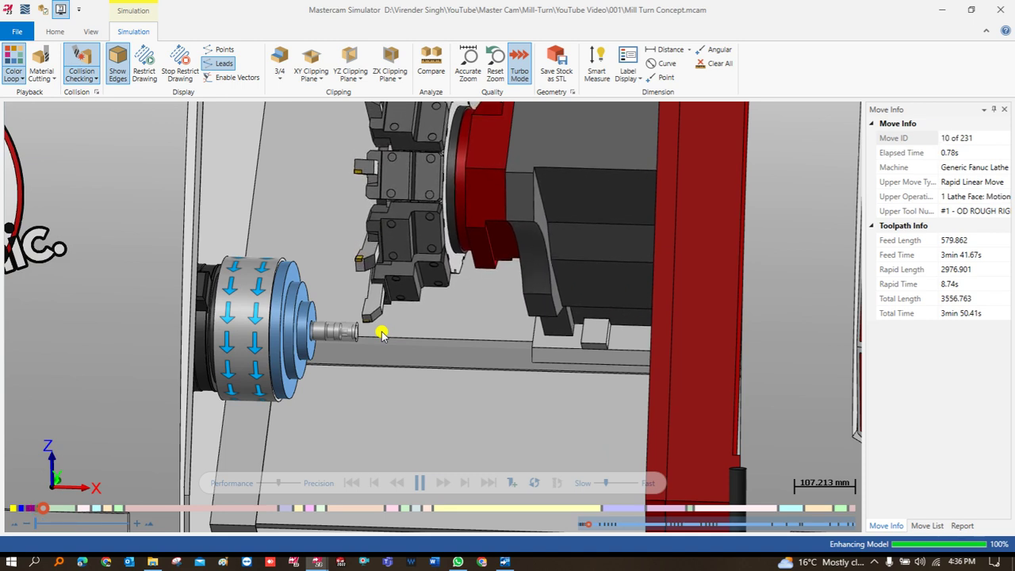
scroll(381, 333, "up", 3)
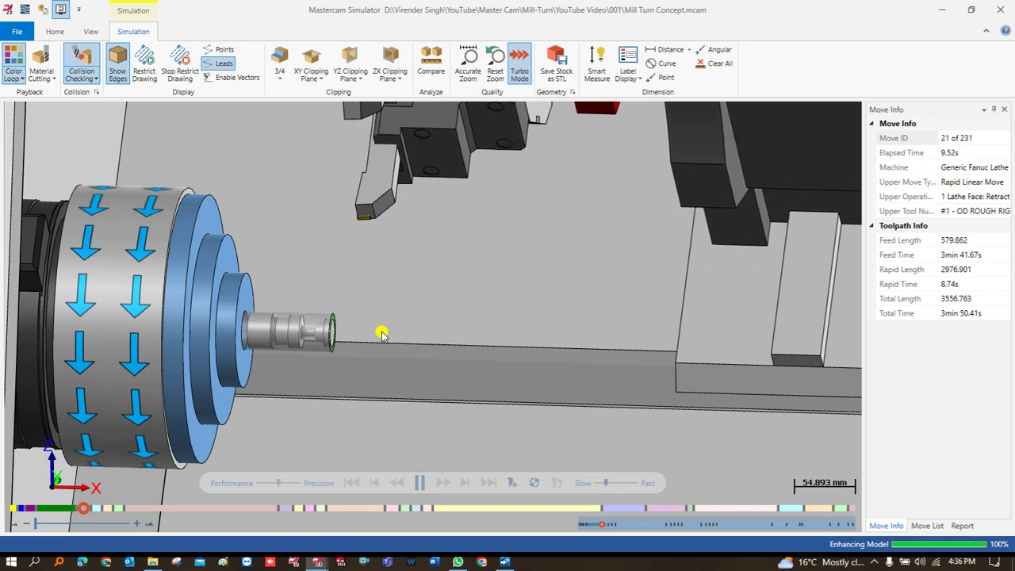
scroll(382, 333, "down", 4)
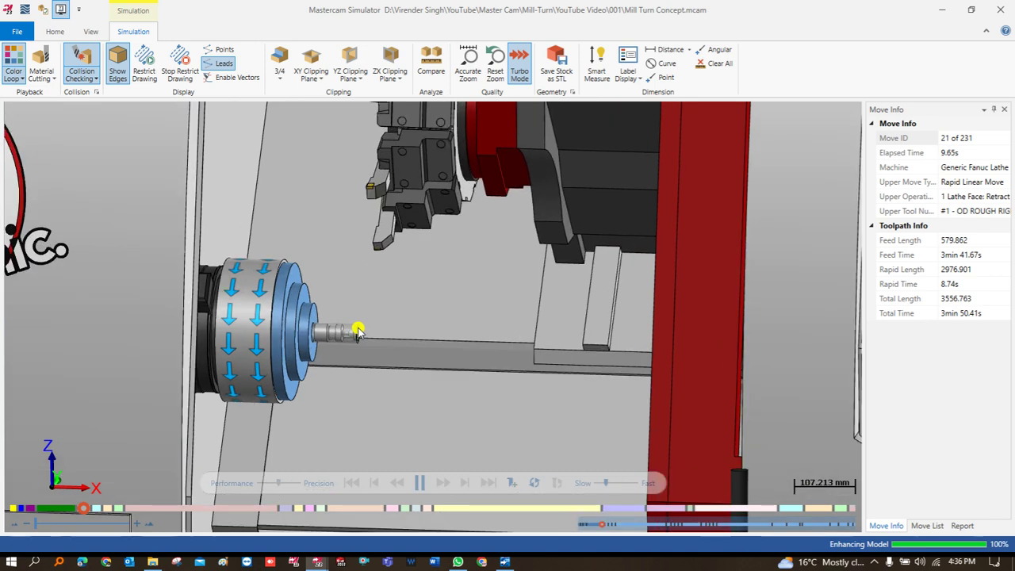
scroll(358, 332, "up", 1)
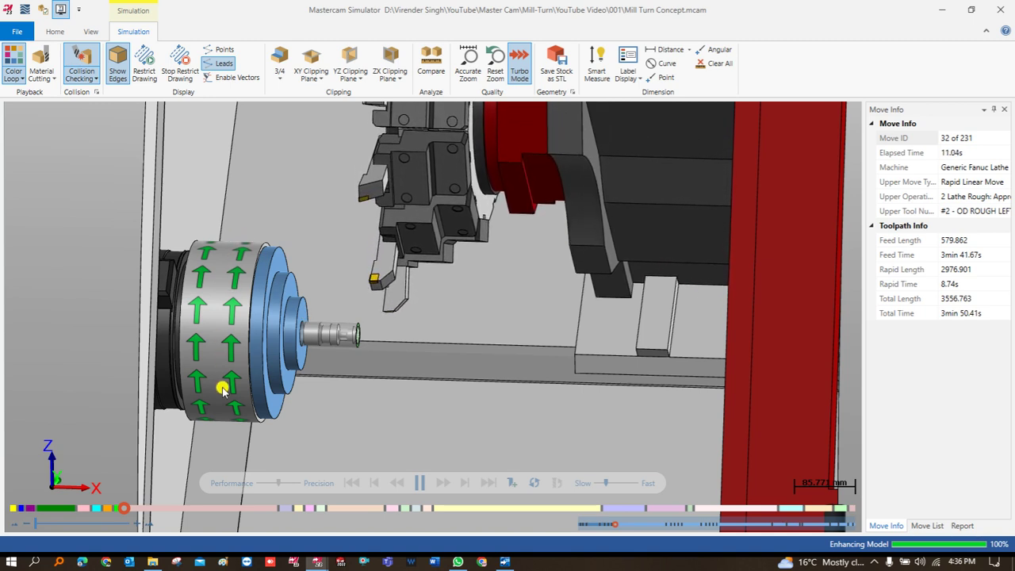
scroll(361, 337, "up", 2)
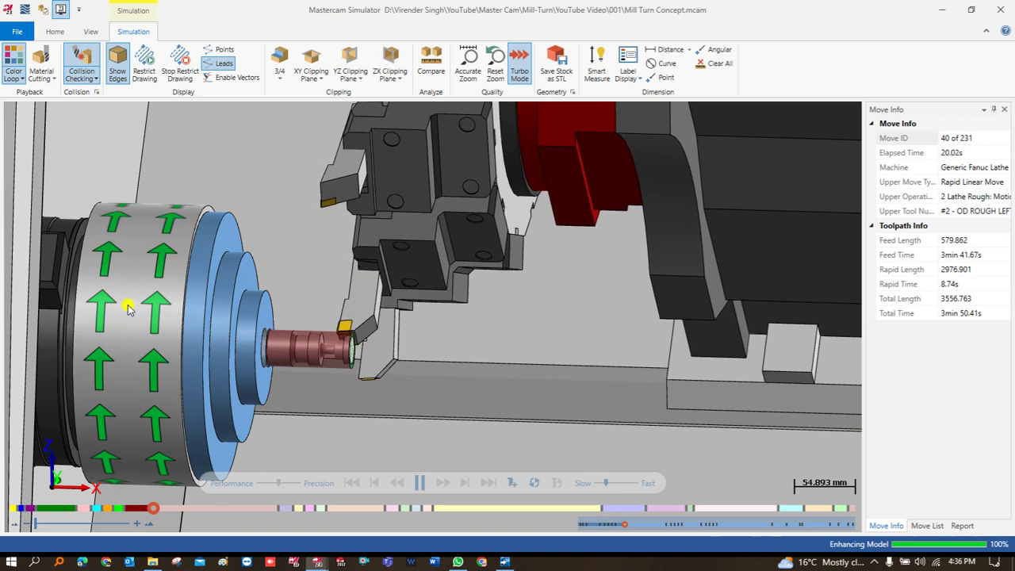
scroll(311, 289, "down", 1)
middle_click_drag(310, 290, 313, 325)
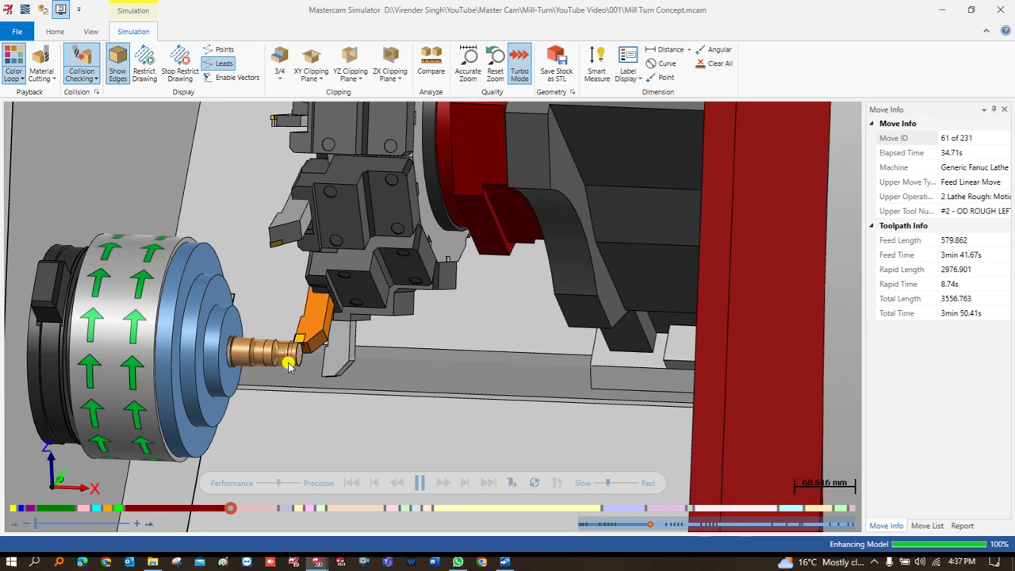
scroll(288, 363, "up", 3)
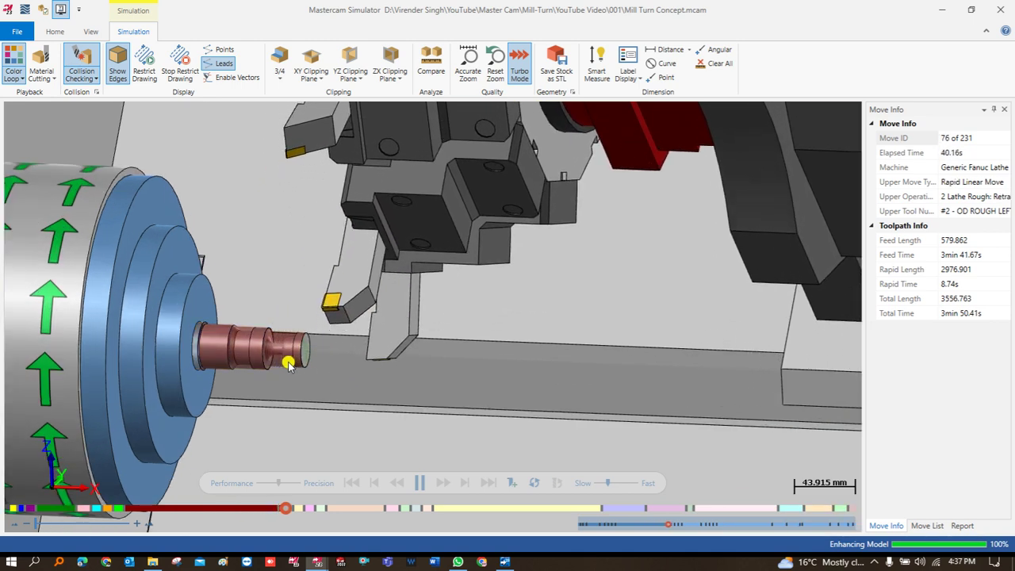
scroll(287, 363, "down", 2)
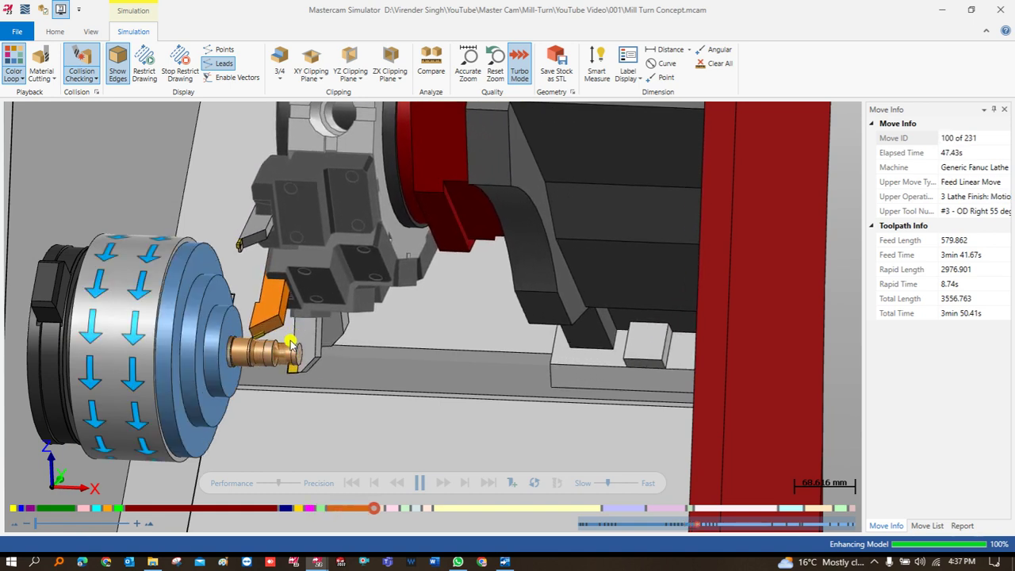
- Zoom on the part as playback completes all 231 moves, ending on 5 Lathe Groove
scroll(294, 337, "up", 2)
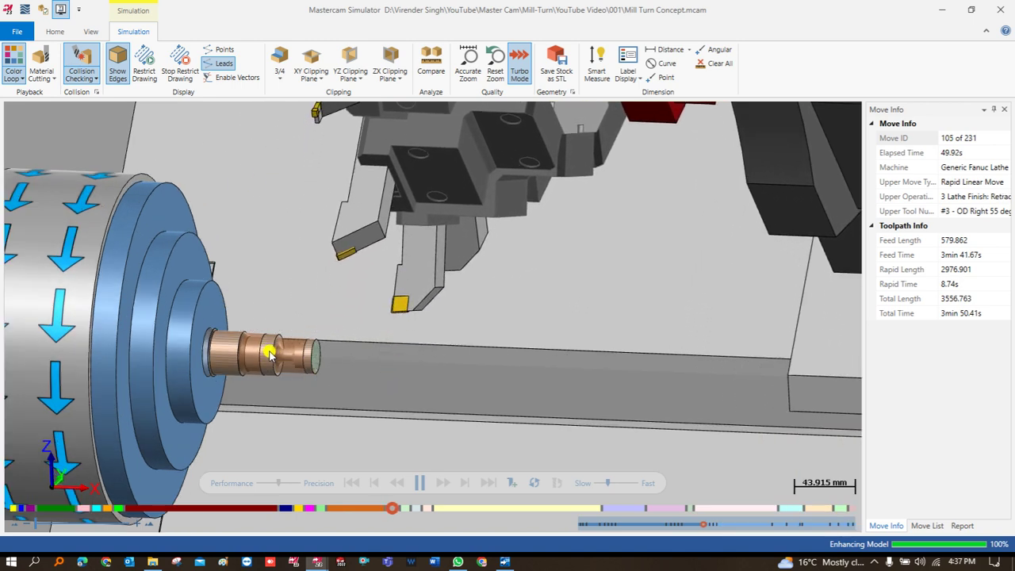
scroll(269, 354, "down", 2)
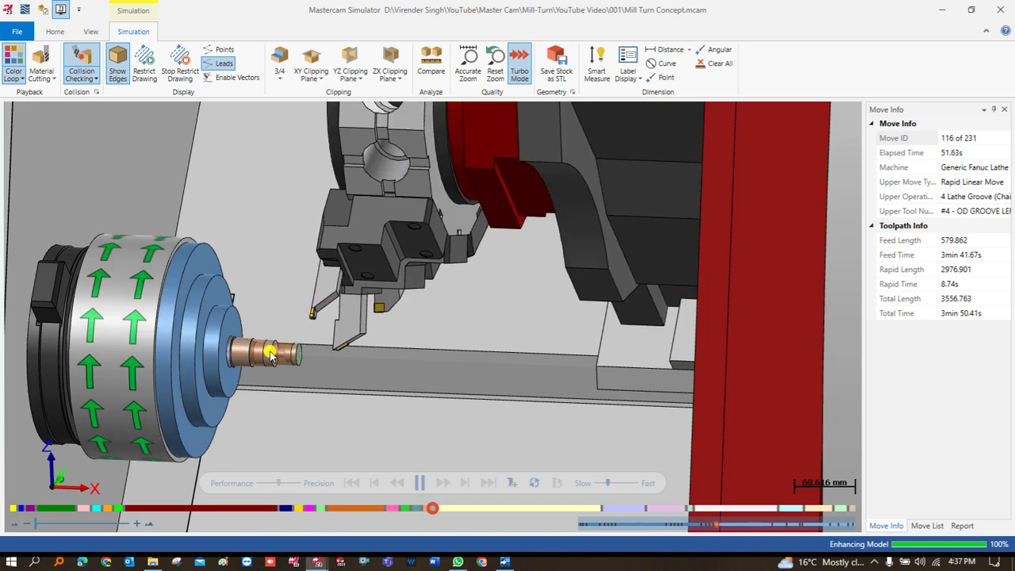
scroll(270, 354, "up", 1)
scroll(287, 356, "up", 1)
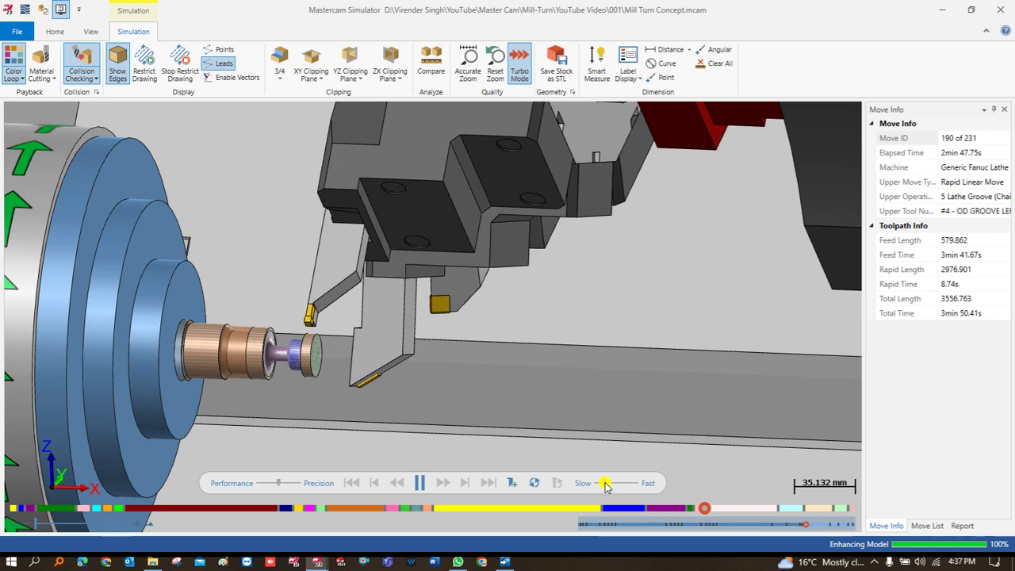
scroll(267, 359, "up", 1)
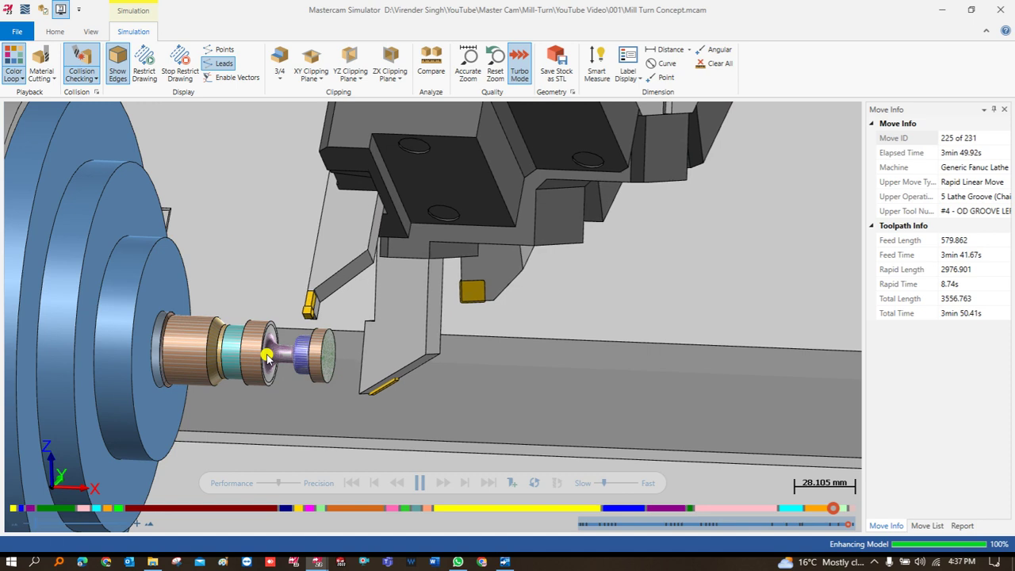
scroll(268, 359, "down", 2)
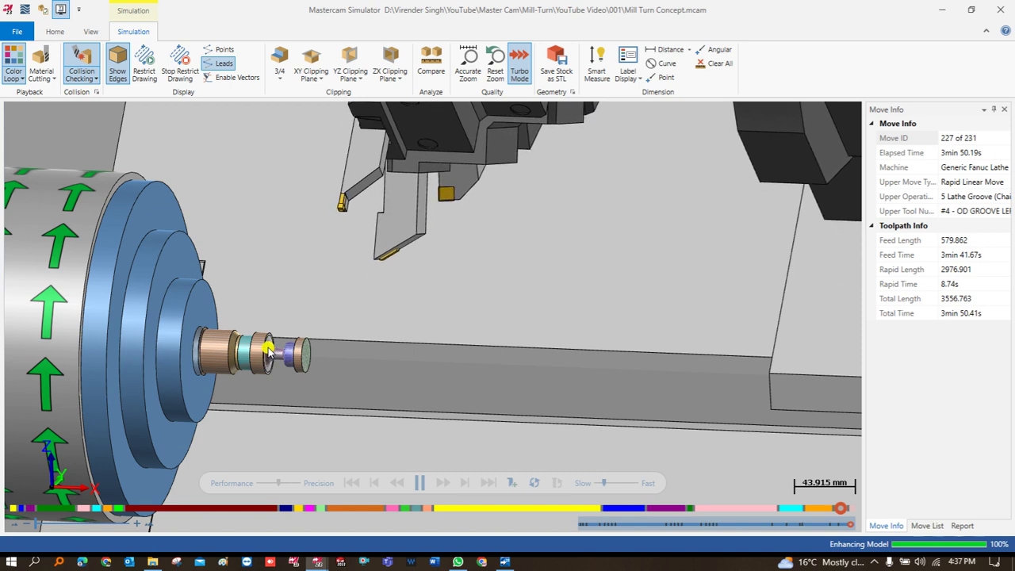
scroll(267, 356, "down", 2)
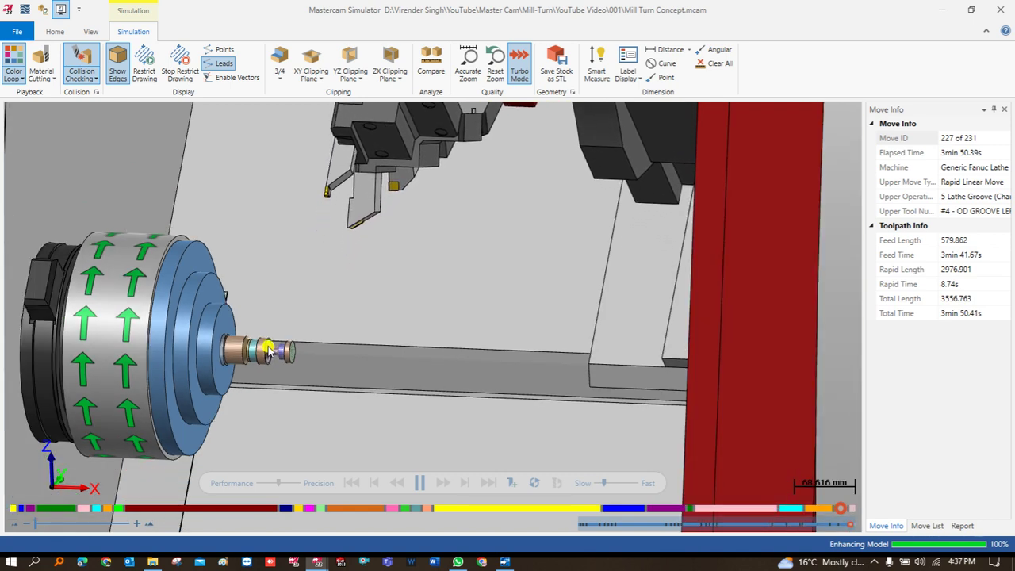
scroll(267, 351, "up", 1)
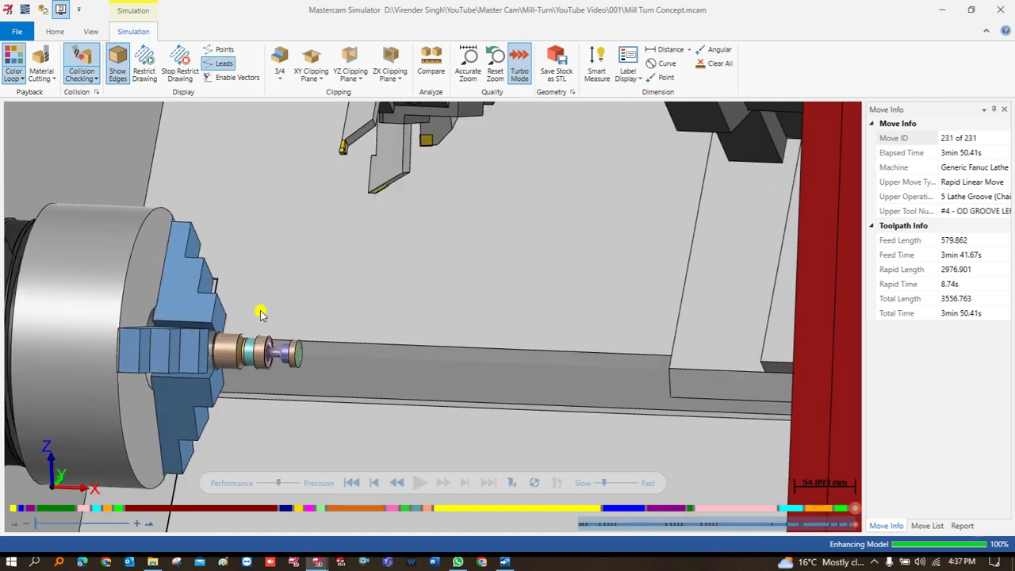
left_click(57, 32)
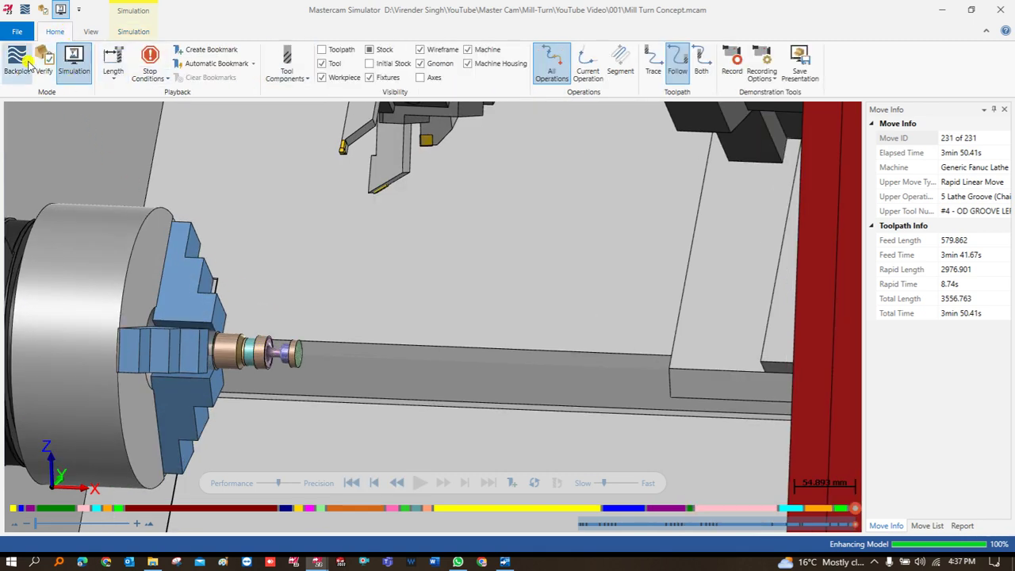
- Turn off Color Loop and hide the Workpiece, leaving the stock shown in solid yellow
left_click(132, 31)
left_click(9, 64)
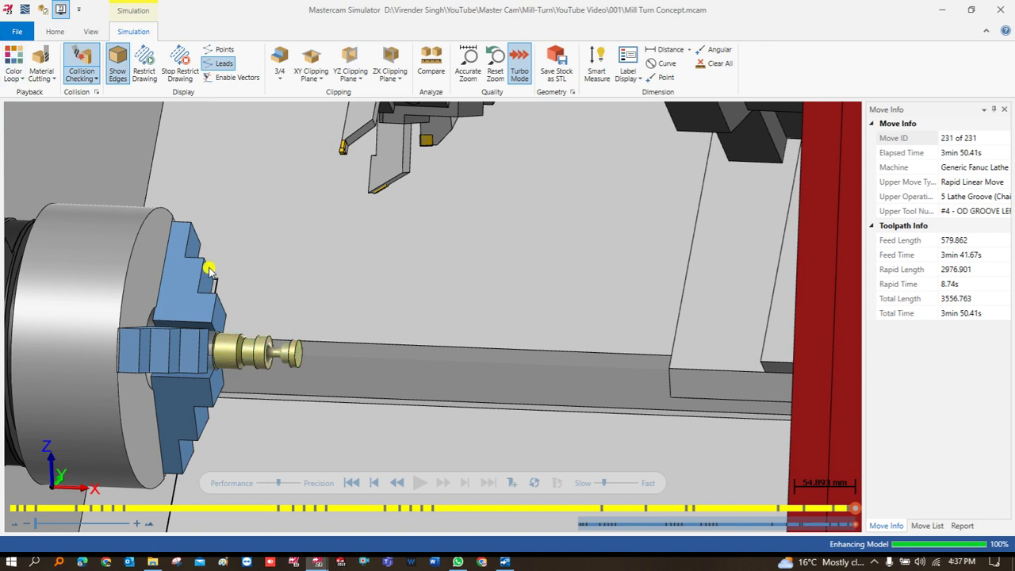
left_click(55, 32)
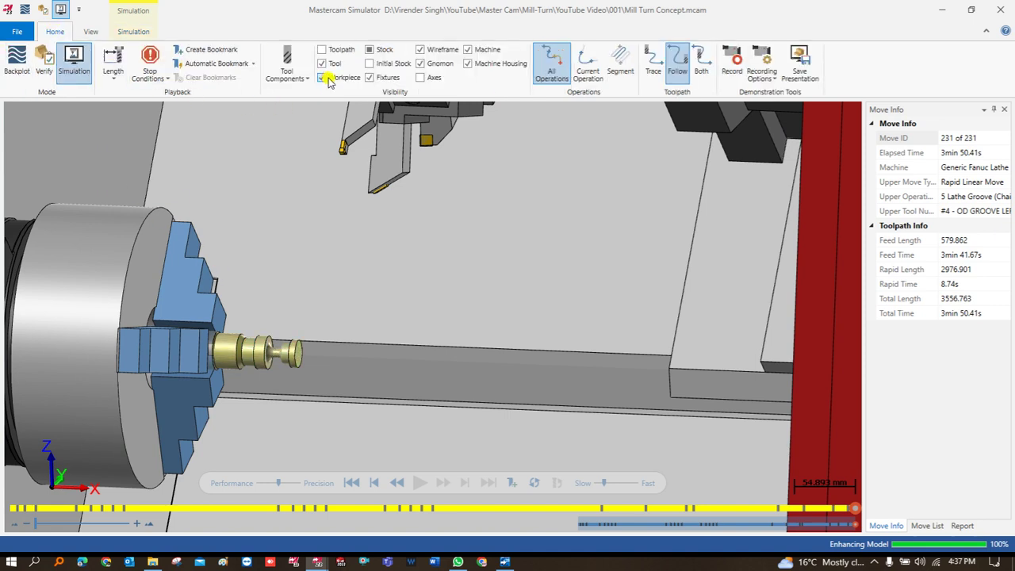
left_click(323, 77)
left_click(369, 49)
left_click(368, 49)
- Orbit and zoom around the finished part, then close Mastercam Simulator
scroll(266, 348, "up", 4)
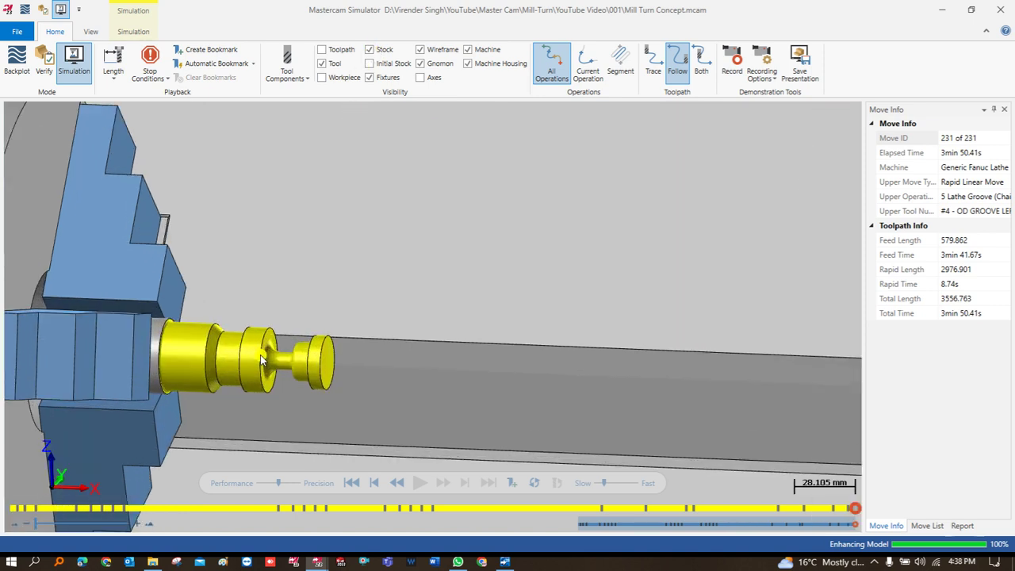
scroll(256, 358, "up", 2)
mouse_move(254, 362)
middle_mouse_down()
mouse_move(267, 352)
mouse_move(238, 356)
mouse_move(252, 371)
mouse_move(236, 365)
mouse_move(241, 371)
middle_mouse_up()
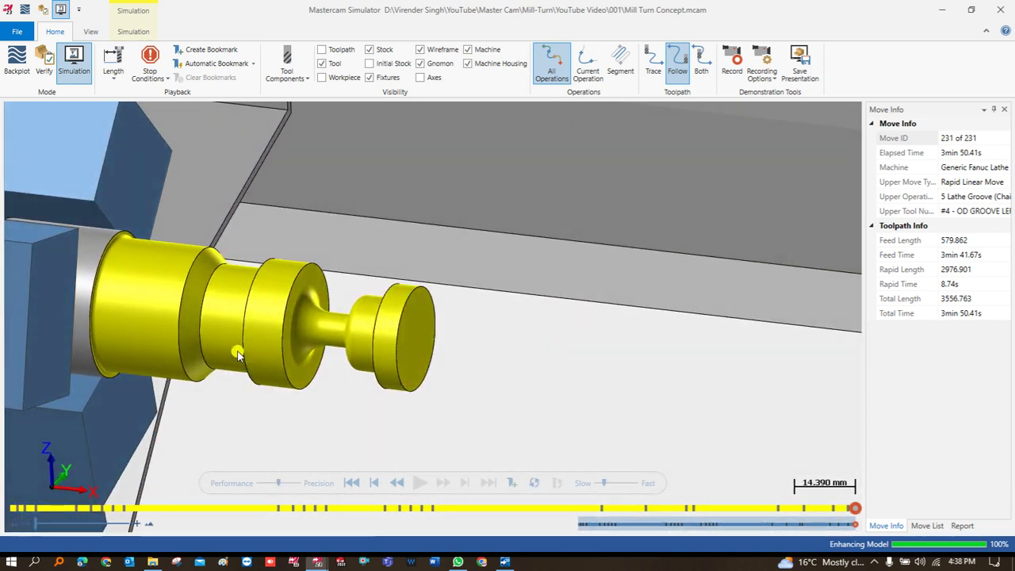
middle_click_drag(273, 268, 261, 306)
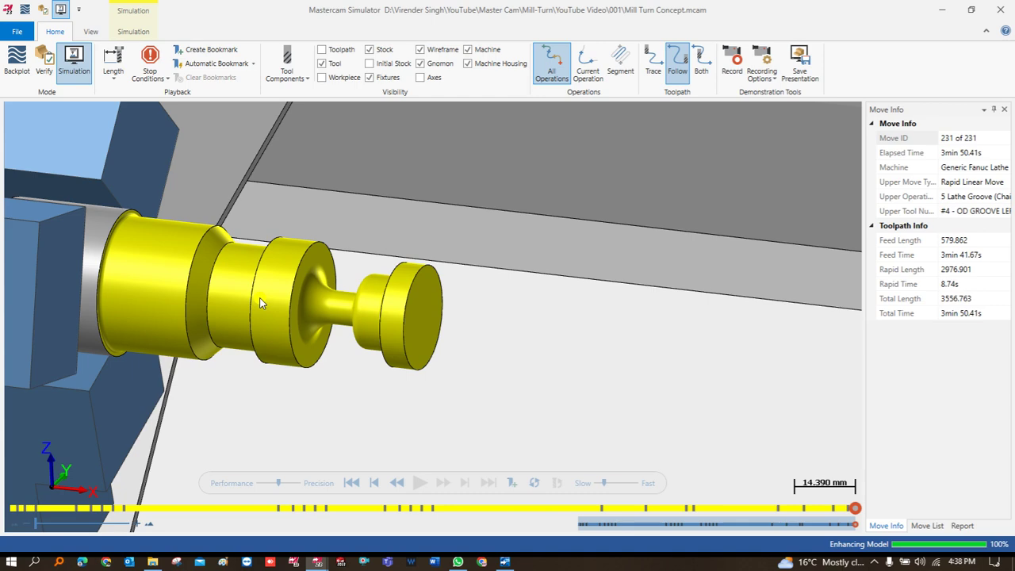
scroll(262, 303, "down", 5)
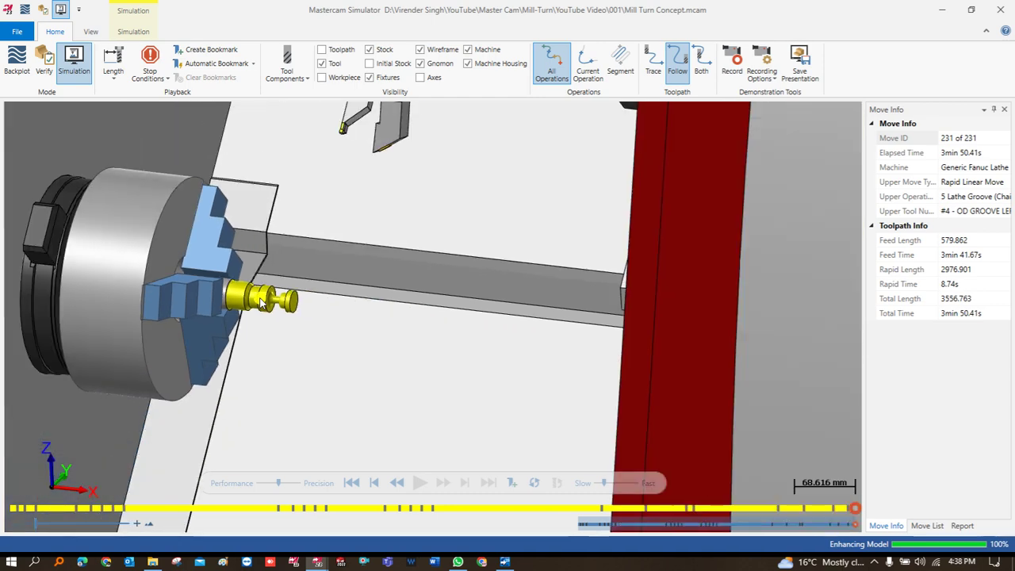
scroll(262, 302, "down", 3)
scroll(263, 300, "up", 4)
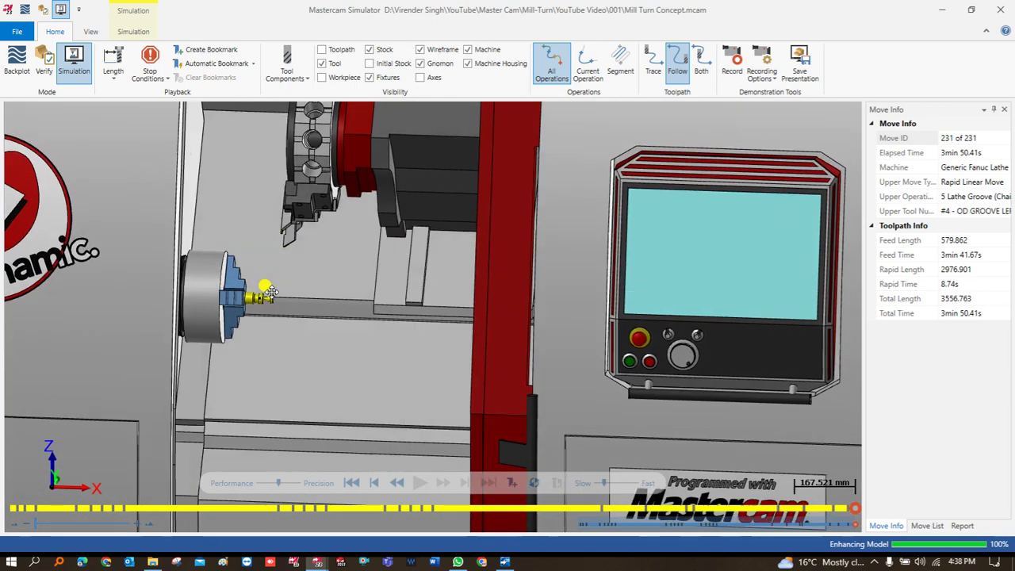
scroll(321, 288, "down", 2)
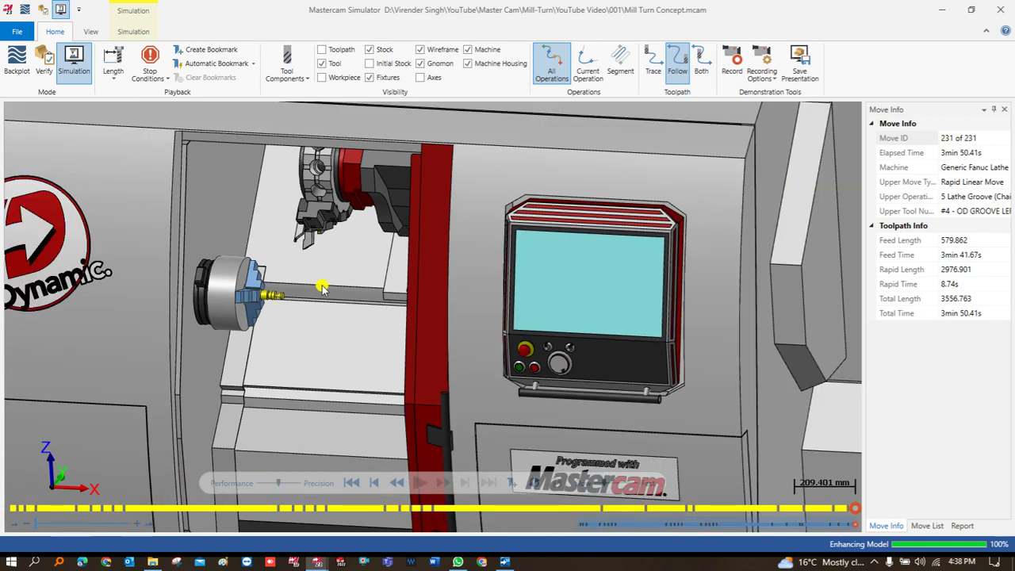
scroll(290, 288, "up", 1)
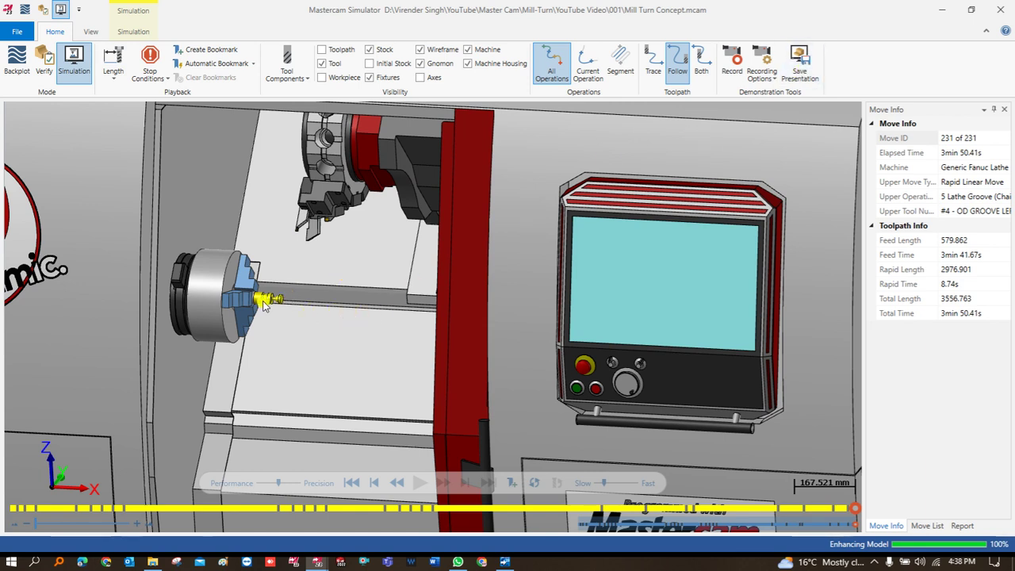
scroll(266, 308, "up", 5)
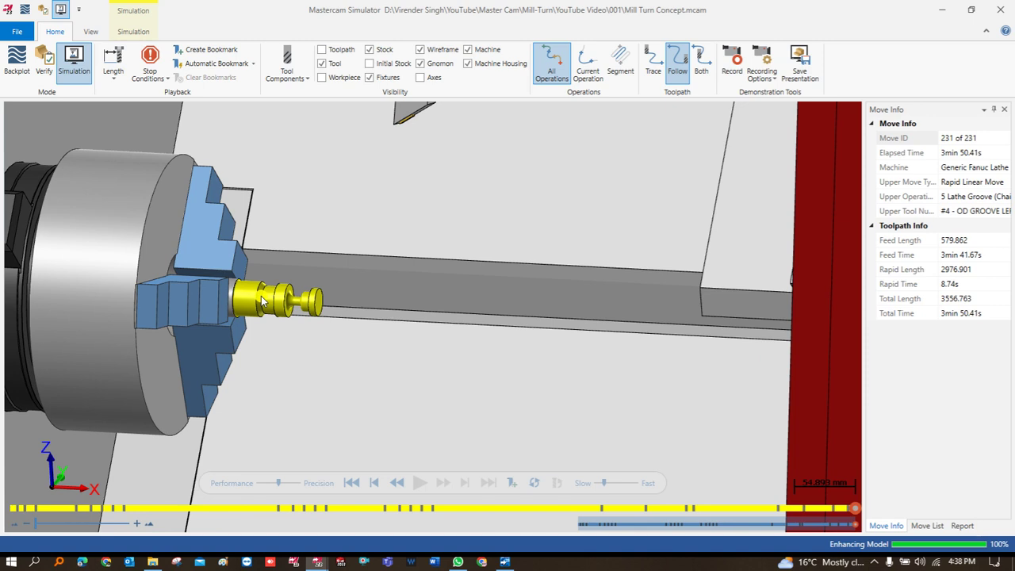
left_click(941, 9)
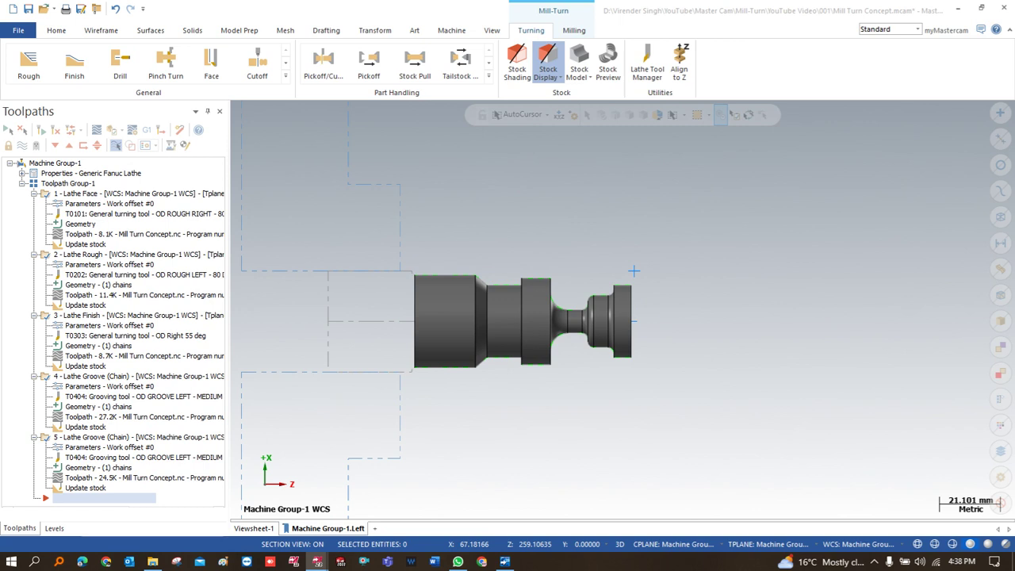
- Close Mill Turn Concept.mcam, discarding its changes
left_click(1004, 7)
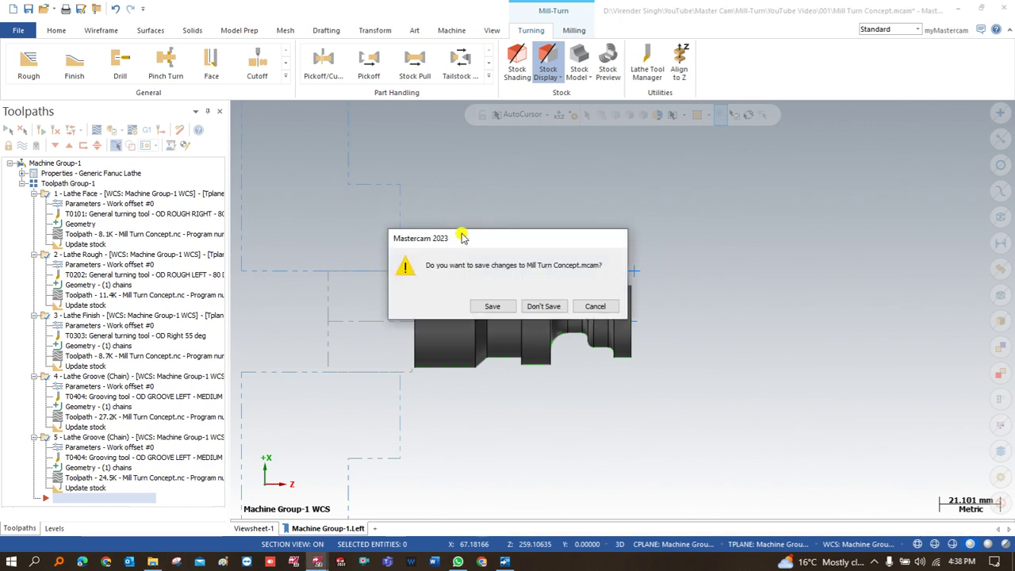
left_click(545, 306)
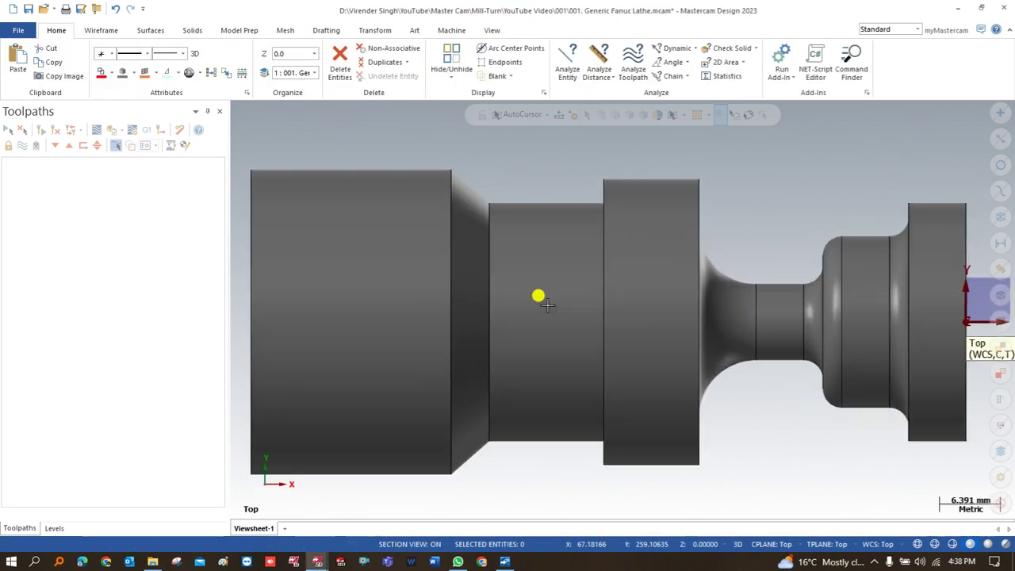
scroll(500, 297, "down", 4)
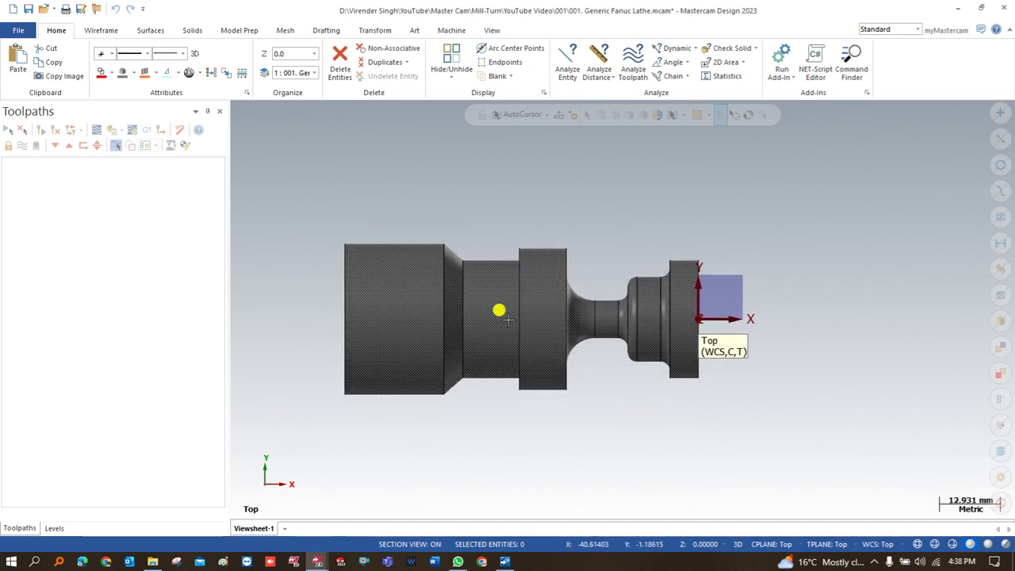
scroll(468, 310, "down", 1)
scroll(521, 258, "up", 1)
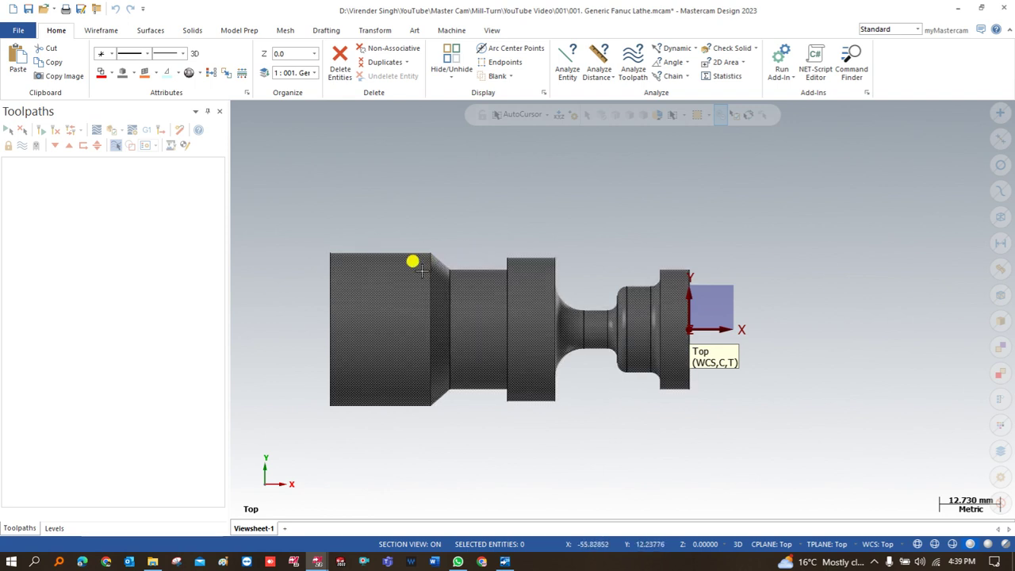
scroll(414, 267, "down", 2)
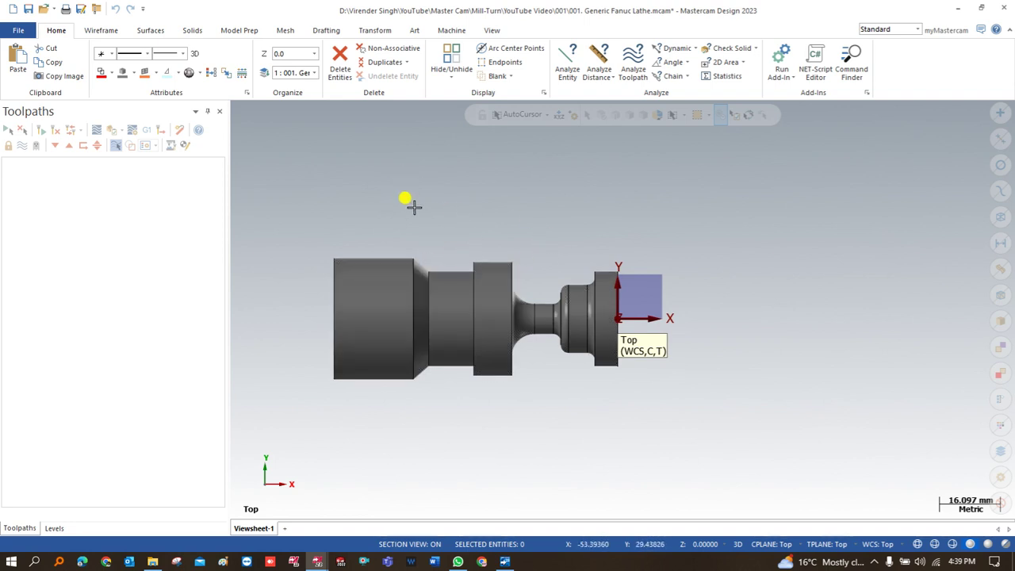
- Show the Mill-Turn machine definitions list from the Machine tab
left_click(448, 30)
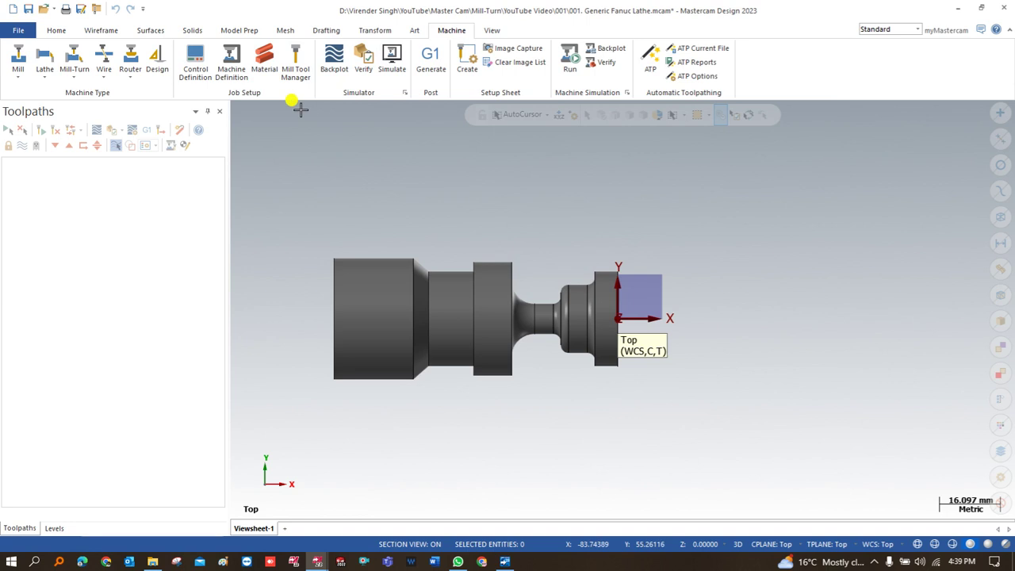
left_click(76, 75)
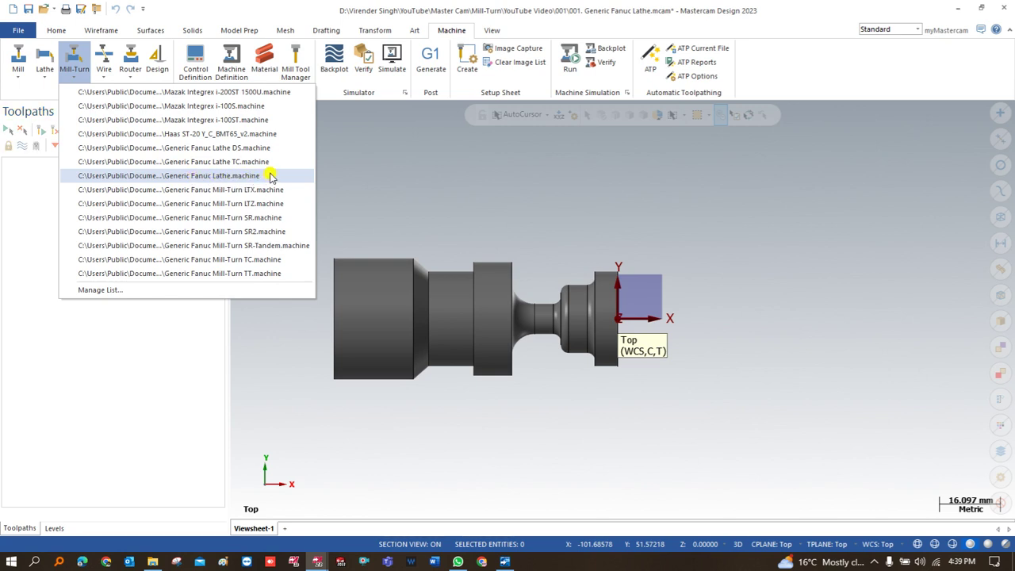
- Load Generic Fanuc Lathe.machine and review the left spindle's Default 10in_Chuck_Left and jaws
left_click(270, 176)
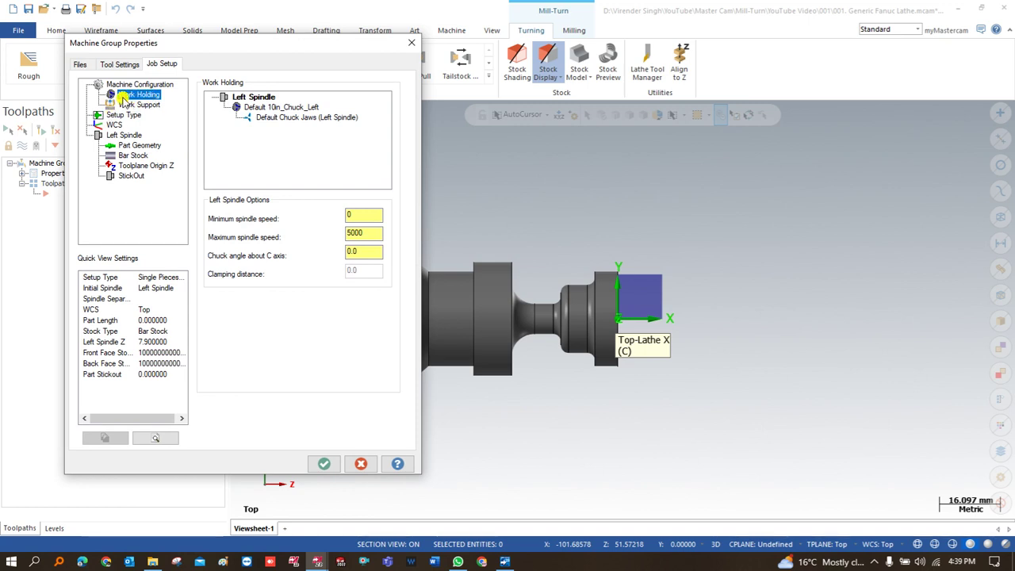
left_click(241, 97)
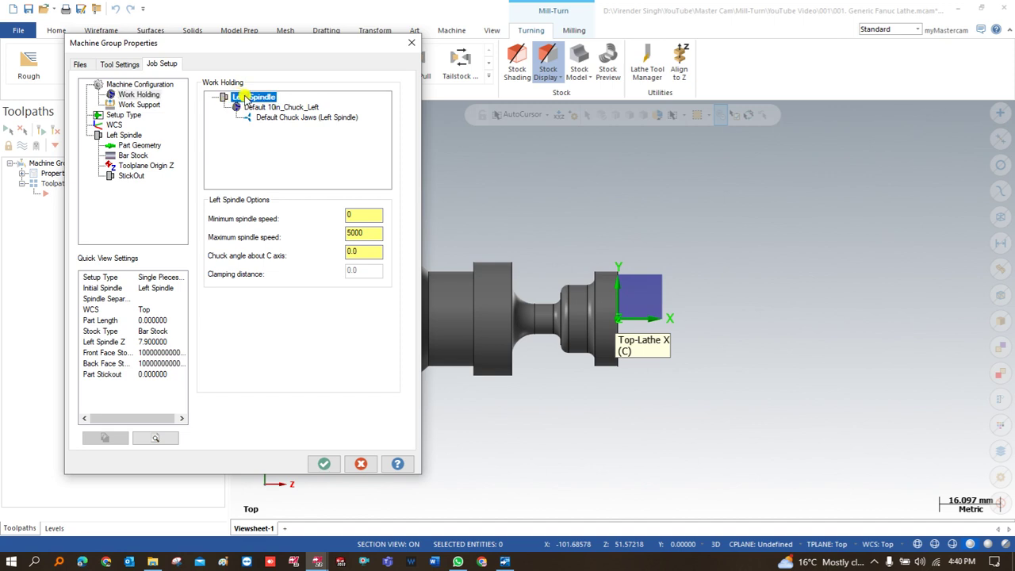
left_click(248, 108)
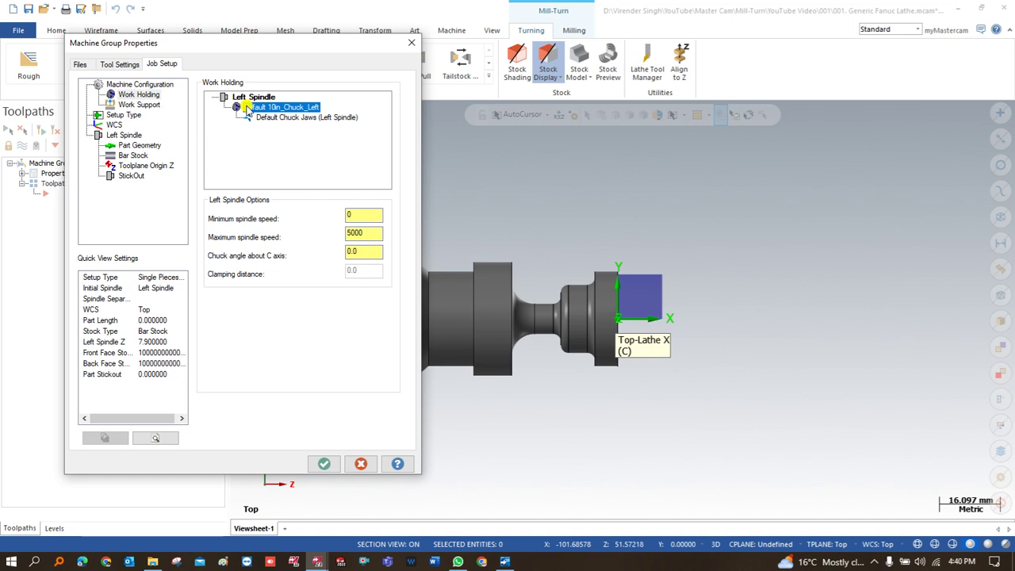
left_click(271, 119)
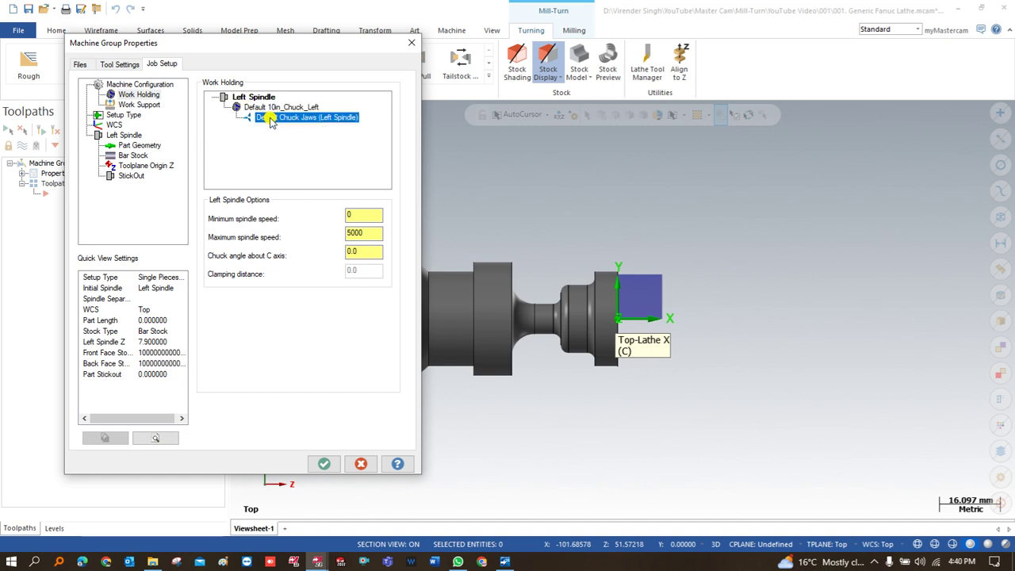
left_click(260, 108)
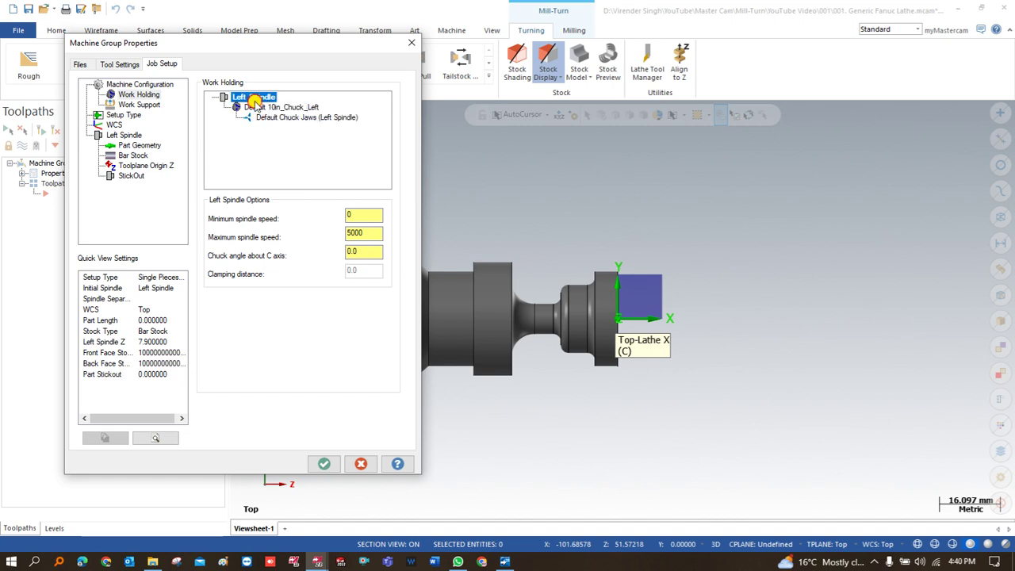
- Review the Upper Turret and Steady Rest work supports and the Setup Type settings
left_click(144, 106)
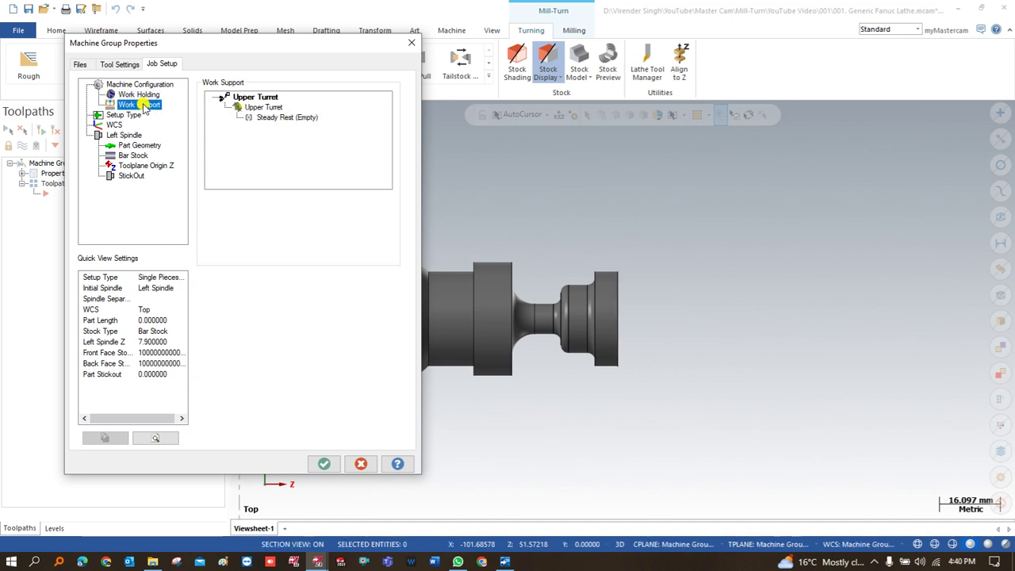
left_click(250, 106)
left_click(262, 117)
left_click(252, 107)
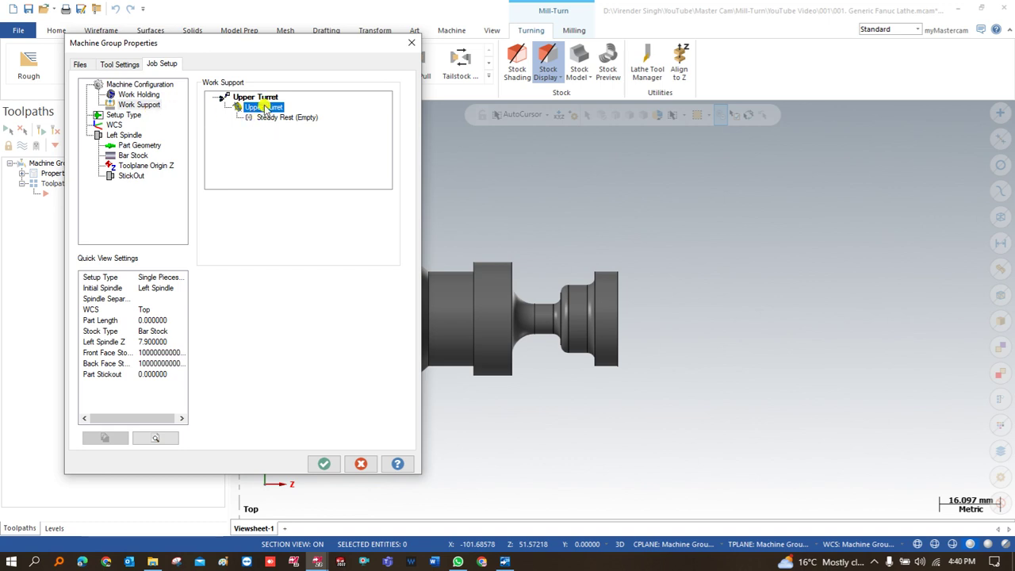
left_click(113, 115)
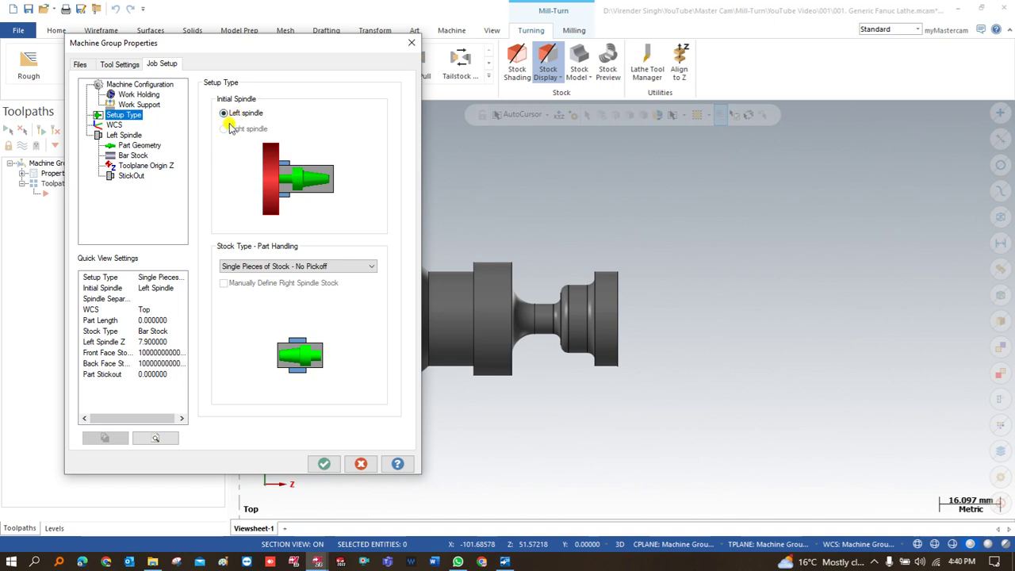
- Keep stock type Single Pieces of Stock - No Pickoff and review the WCS page (Top)
left_click(254, 266)
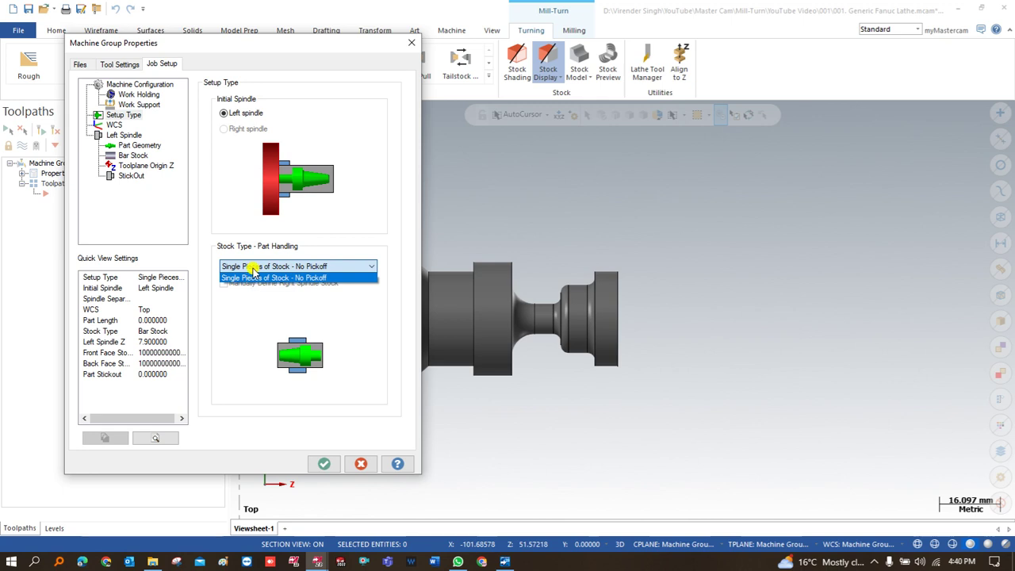
left_click(253, 269)
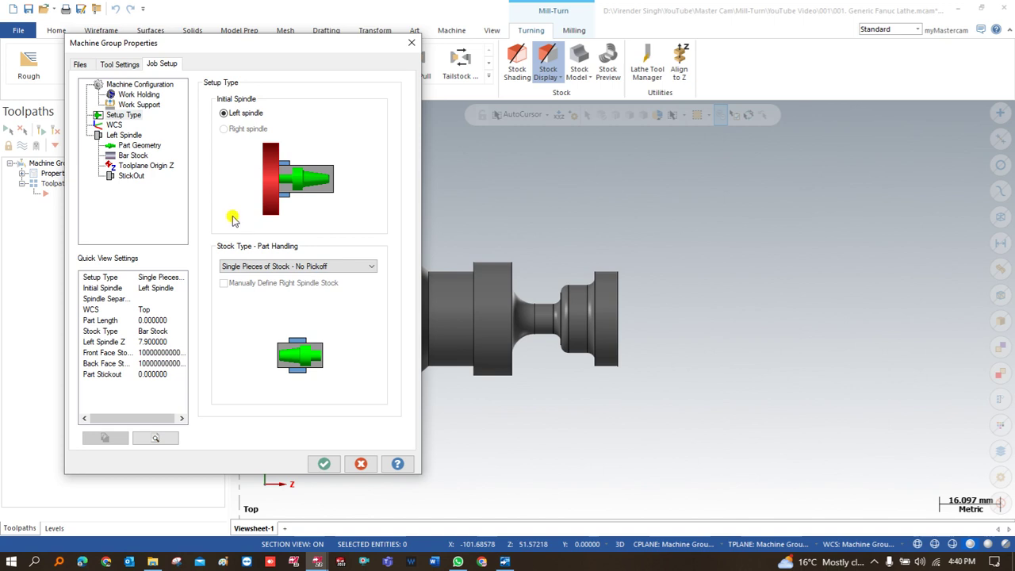
left_click(259, 267)
left_click(111, 125)
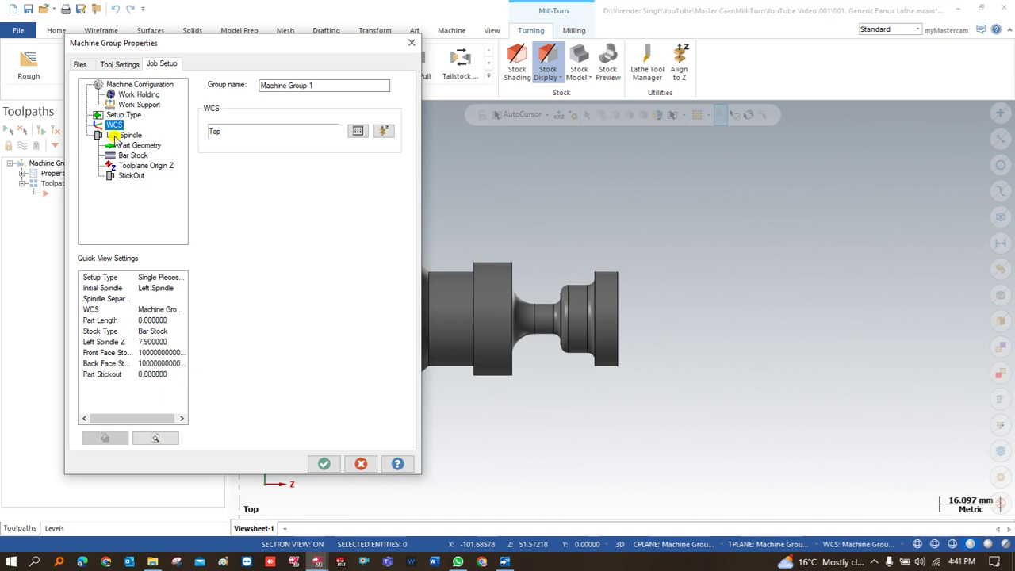
left_click(121, 144)
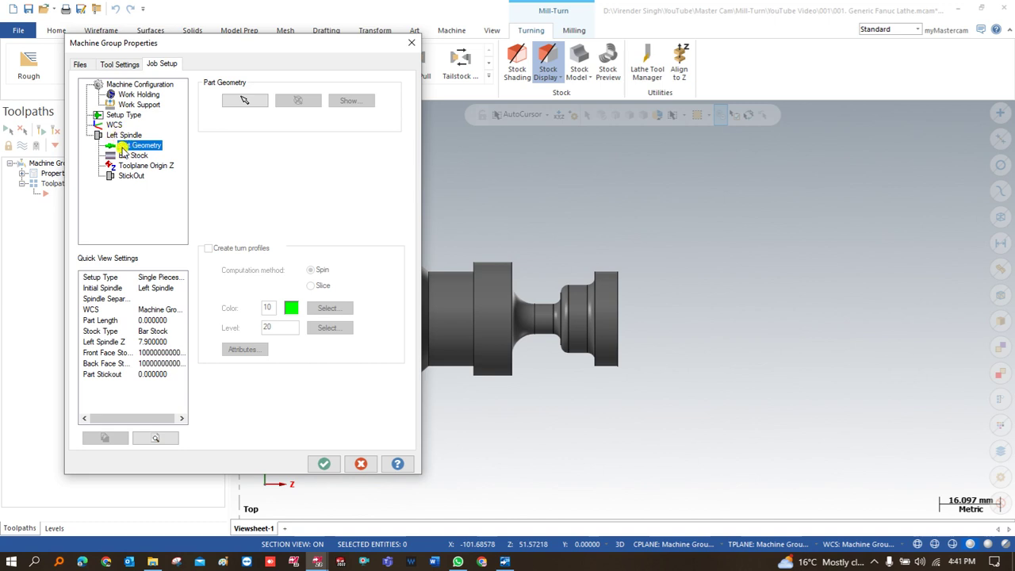
- Assign the part geometry (length 75) and create turn profiles, checking their attributes
left_click(244, 100)
left_click(574, 141)
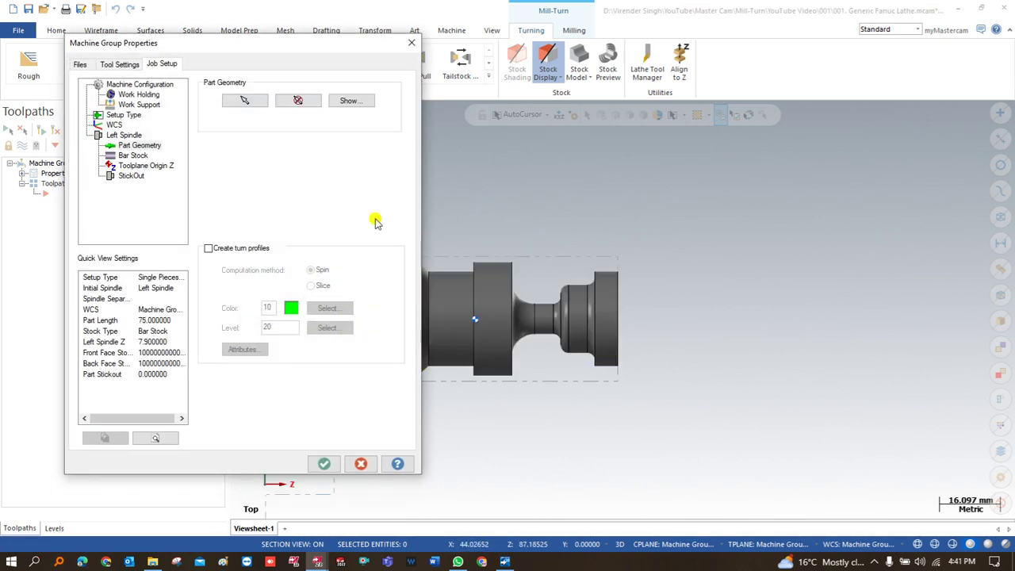
left_click(207, 249)
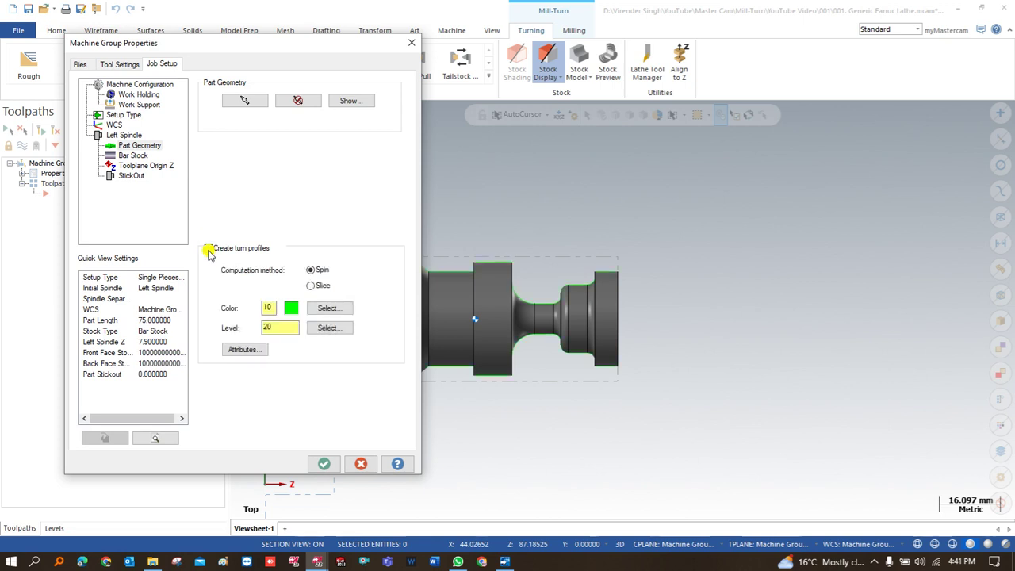
double_click(268, 327)
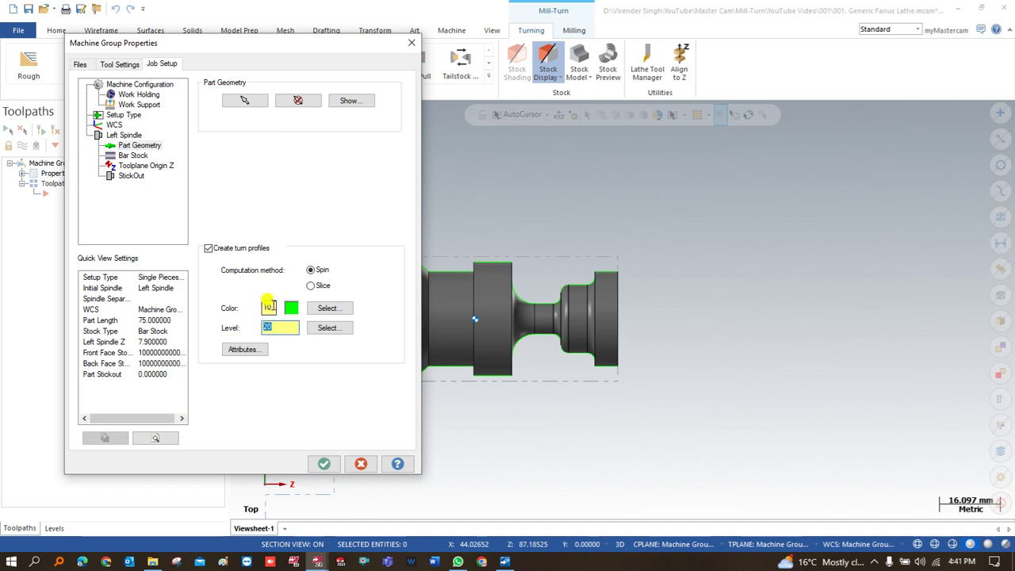
left_click(246, 349)
key("Escape")
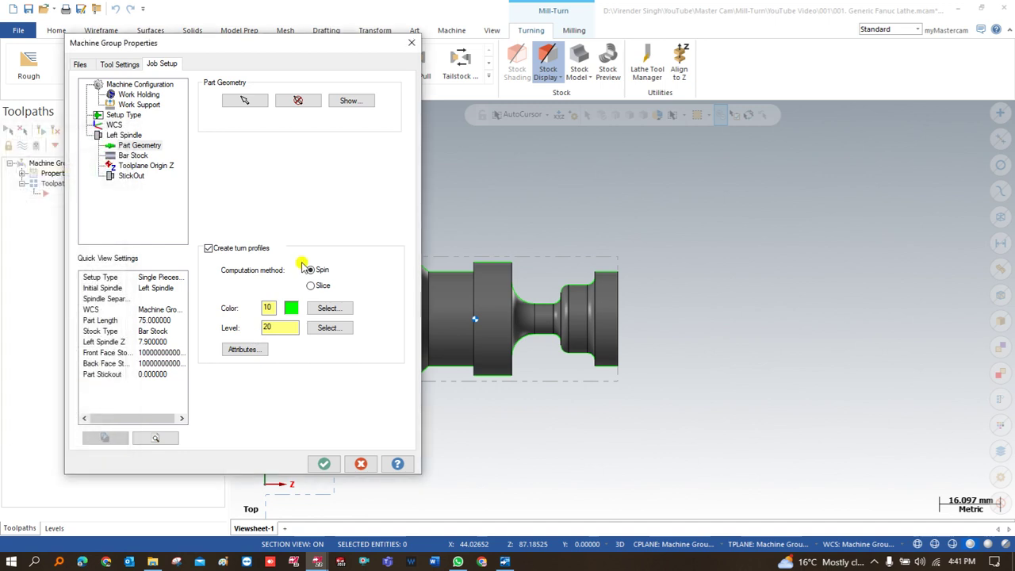
left_click(136, 156)
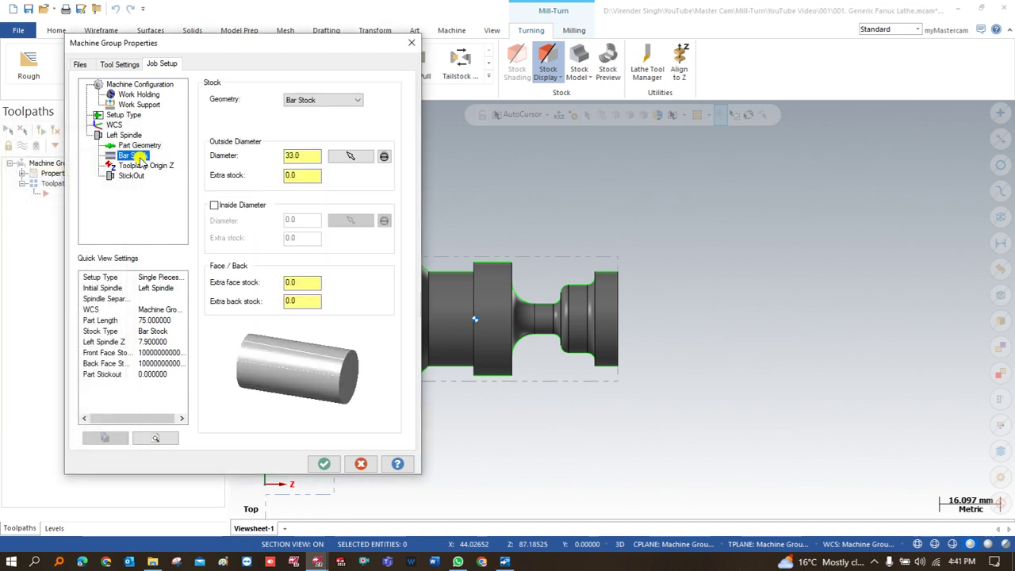
- Give the 33.0 bar stock 1.0 extra outside stock and 1.0 extra face stock
left_click(308, 156)
left_click(302, 174)
left_click_drag(302, 174, 259, 169)
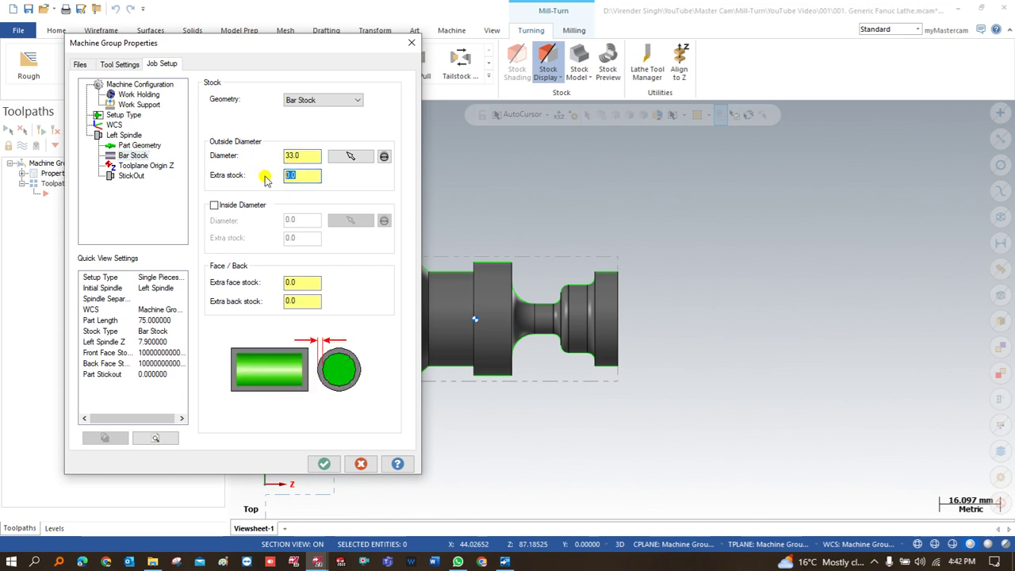
type("1")
left_click_drag(294, 283, 249, 282)
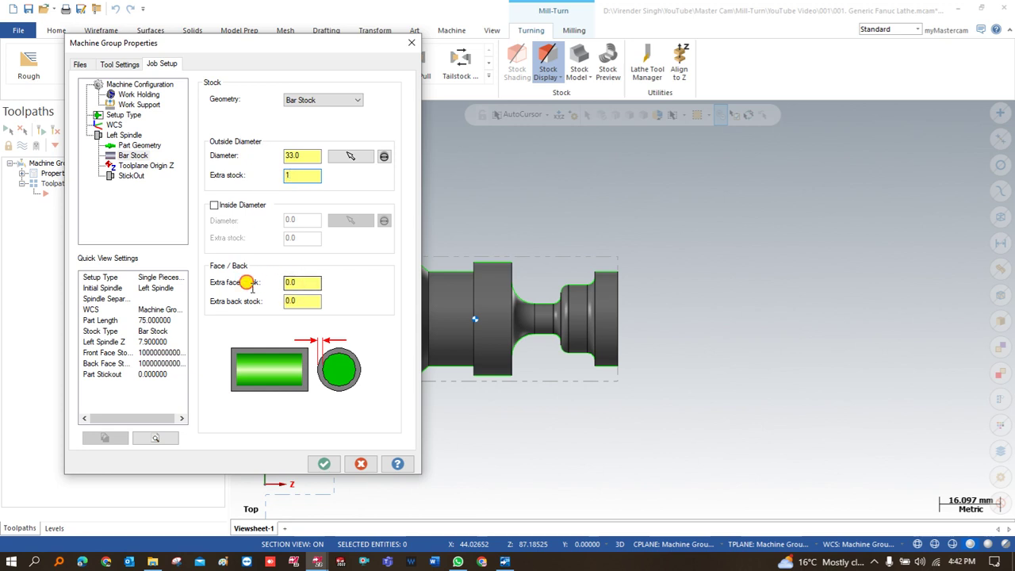
type("1")
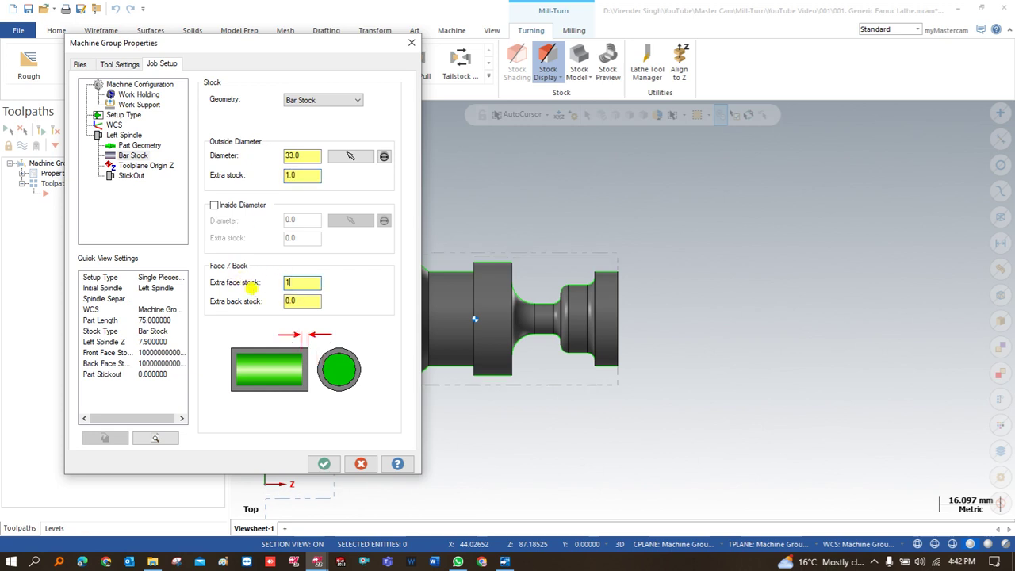
left_click(301, 175)
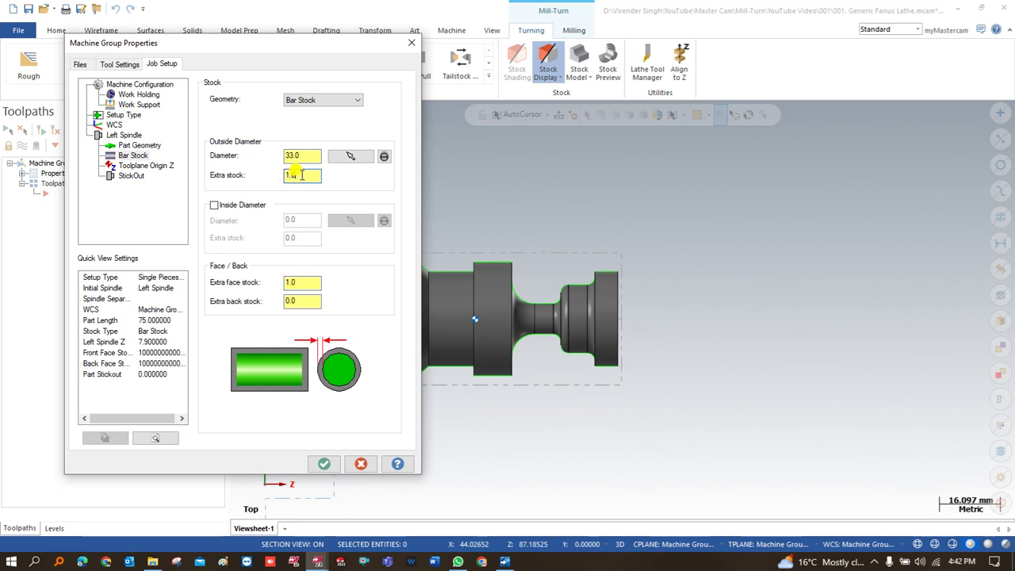
left_click(302, 282)
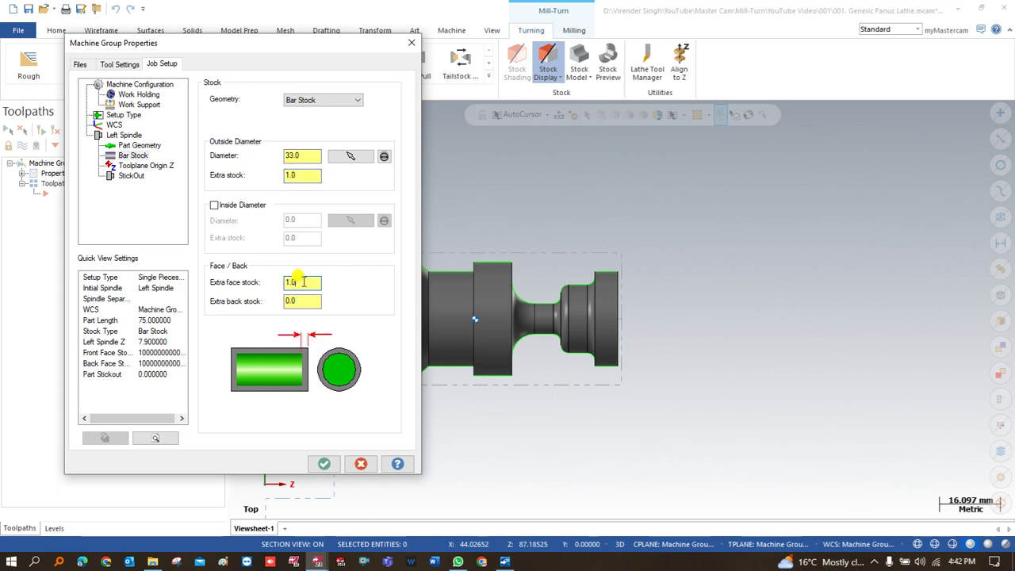
- Keep Bar Stock as the stock geometry and show the Tool Plane Origin Z settings
left_click(347, 99)
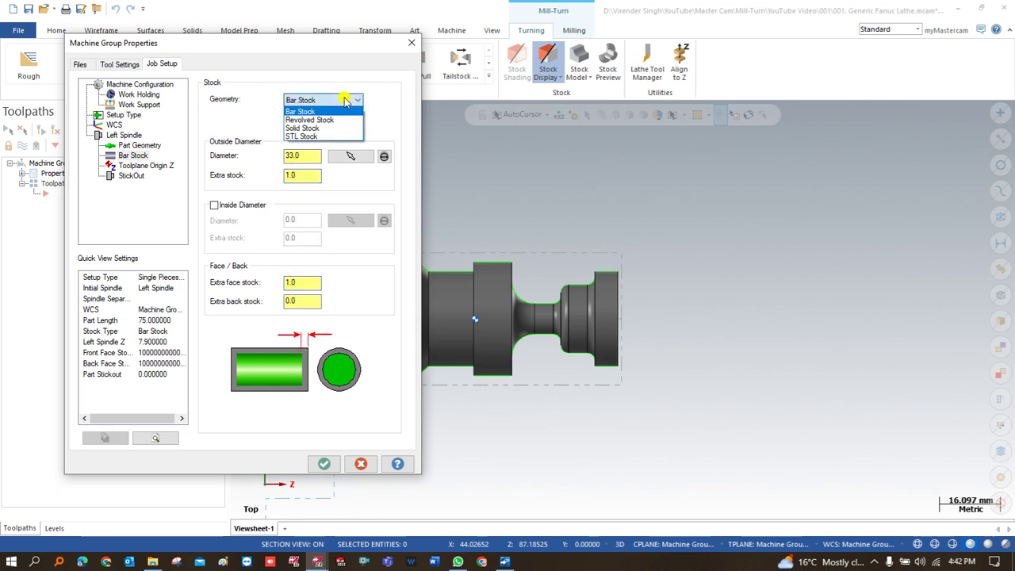
left_click(347, 100)
left_click(347, 100)
left_click(347, 99)
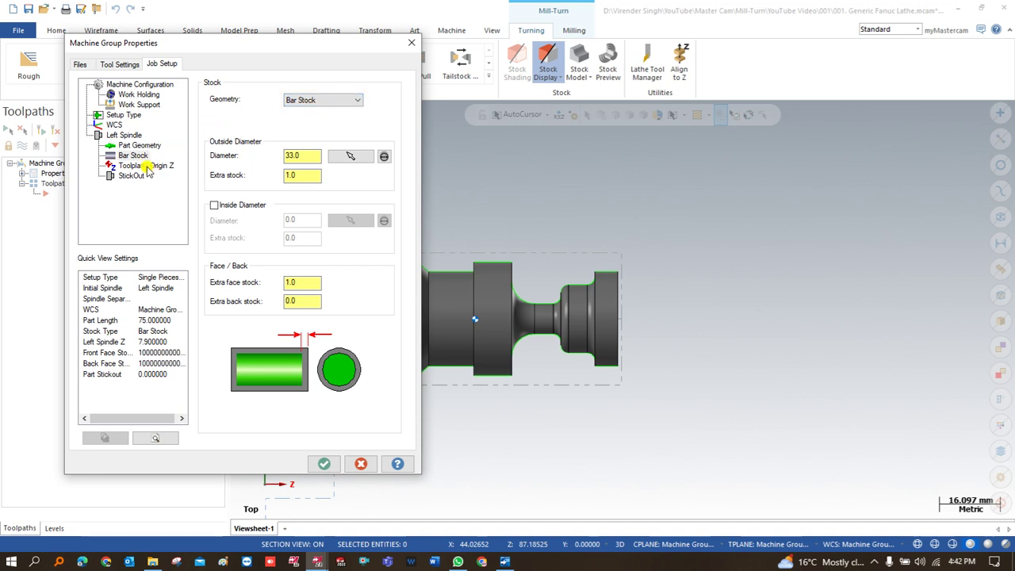
left_click(145, 165)
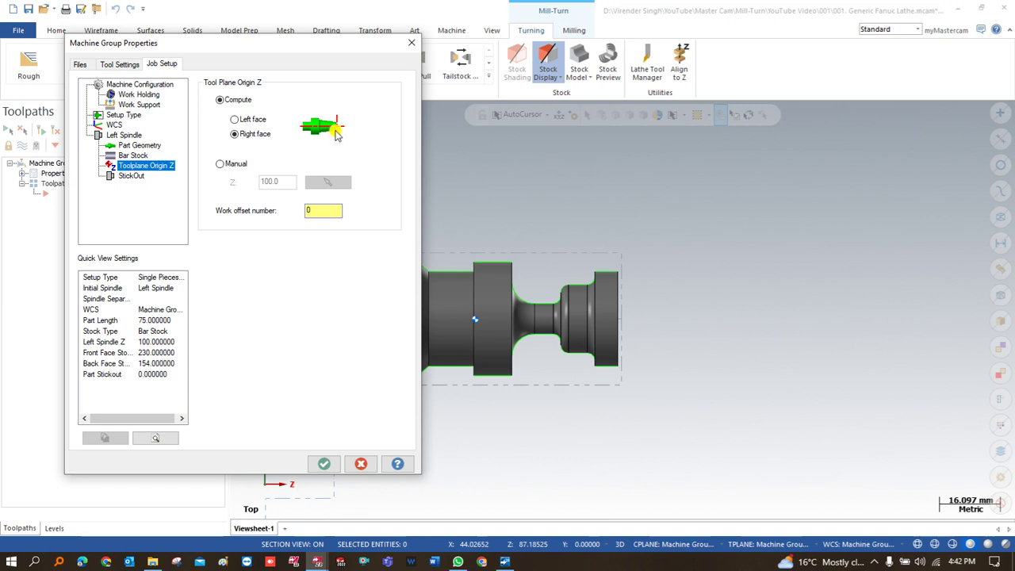
- Pick the chuck jaw reference point on the stock edge and check the 30.0 extra back stock
left_click(124, 177)
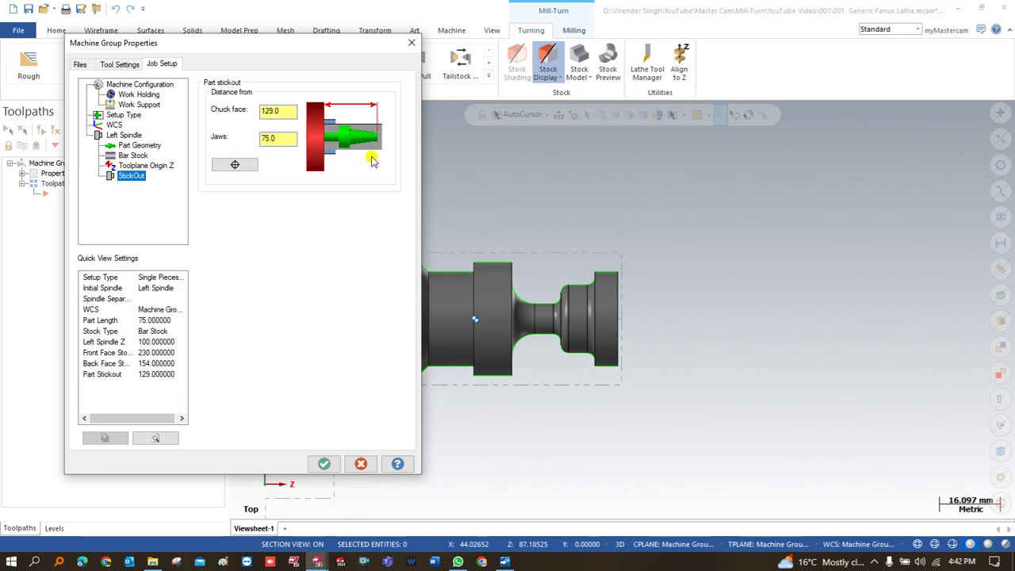
left_click(229, 164)
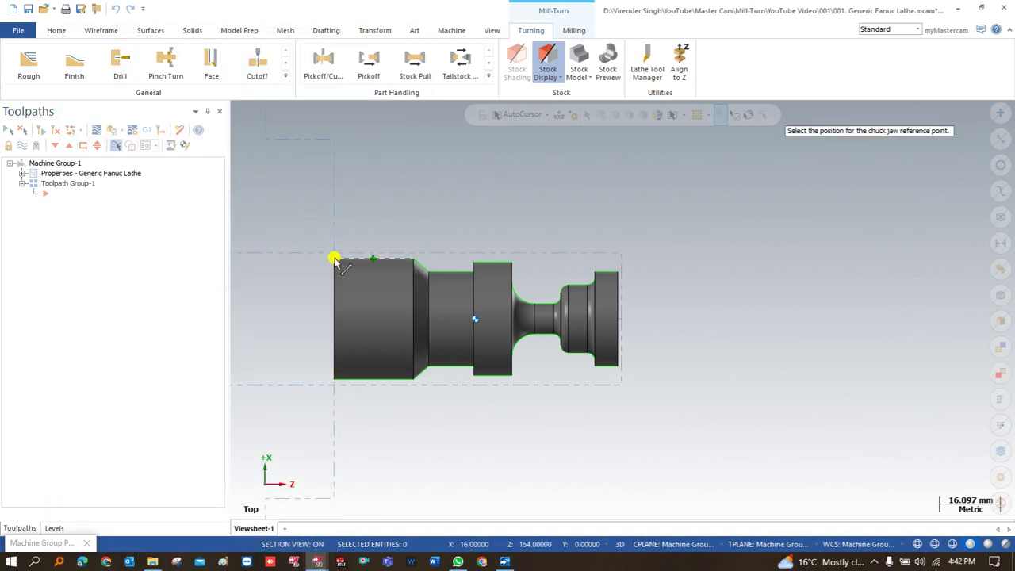
left_click(375, 262)
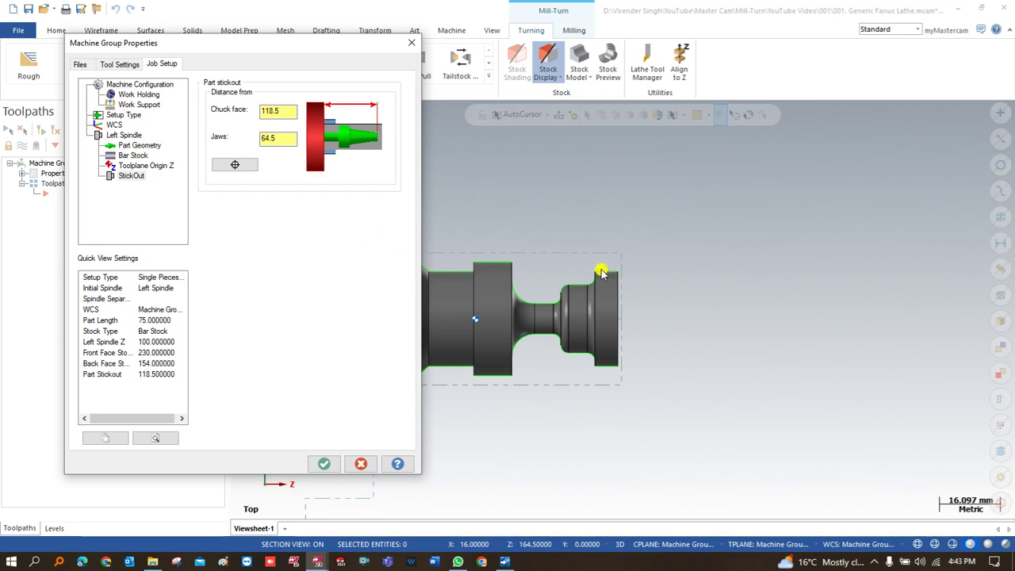
left_click(240, 167)
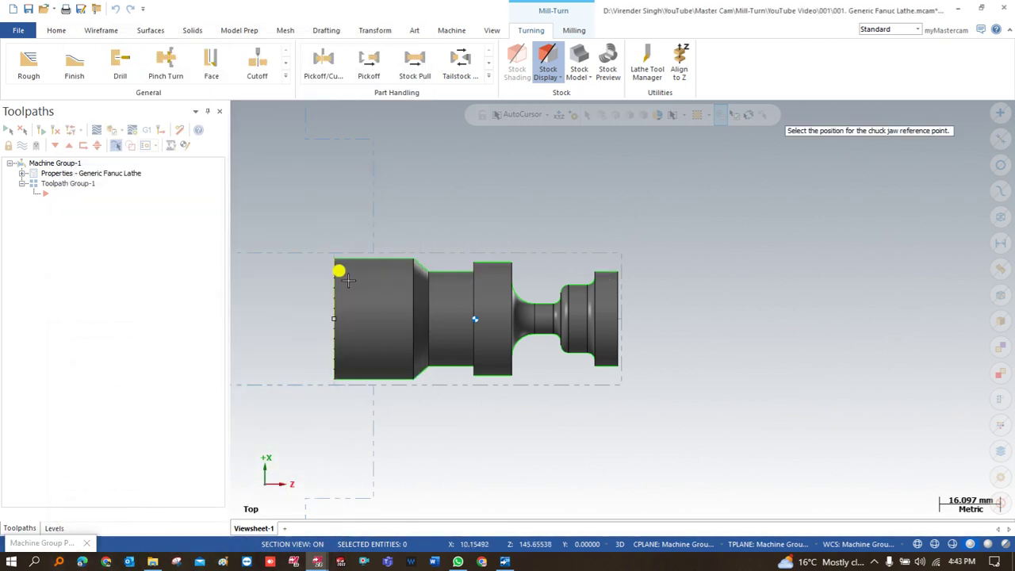
left_click(309, 257)
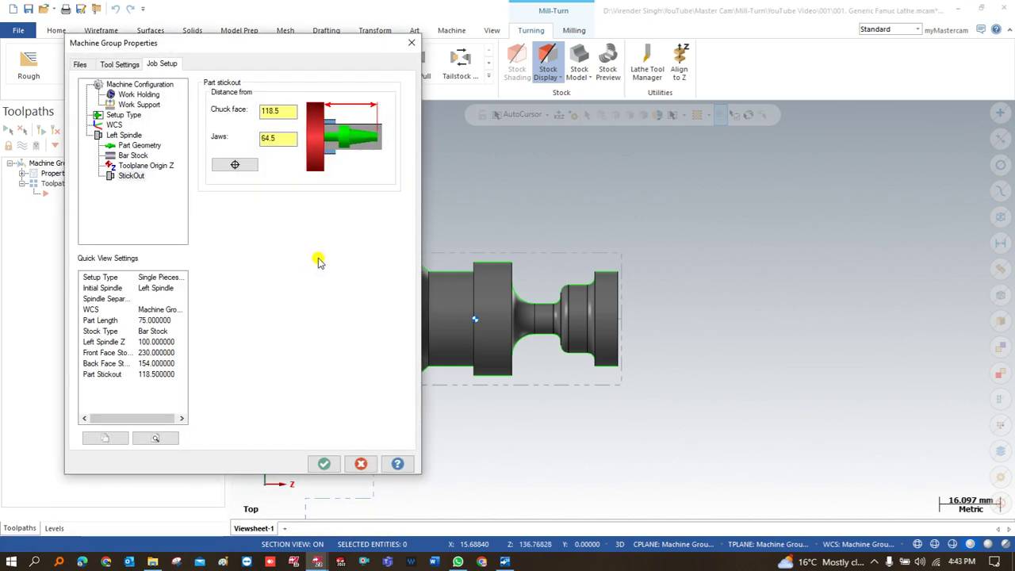
left_click(132, 155)
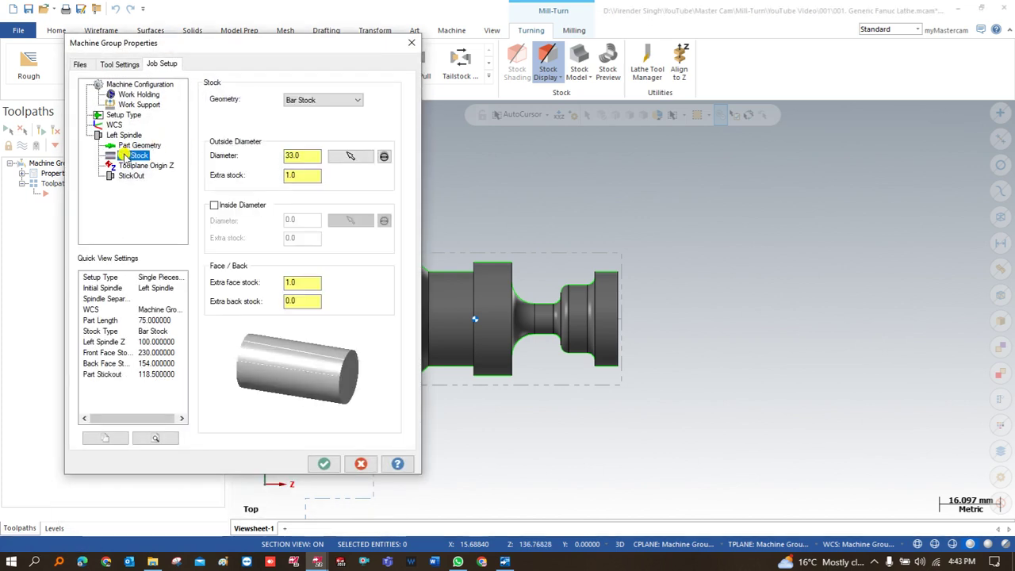
left_click(307, 300)
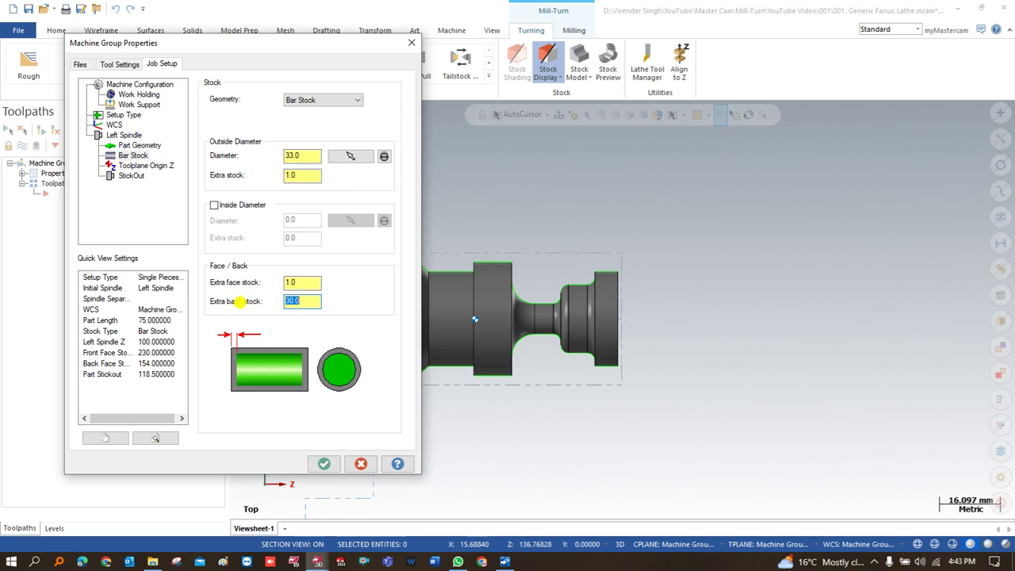
- Re-pick the jaw reference at the stock's left edge, set Jaws stickout to 77 (75+2), and apply
left_click(131, 176)
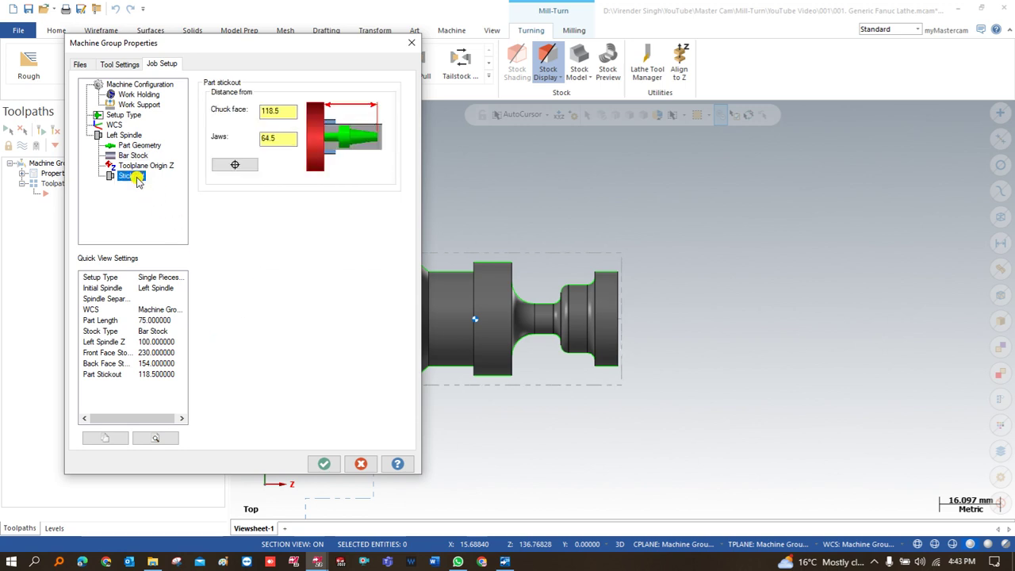
left_click(237, 164)
left_click(332, 255)
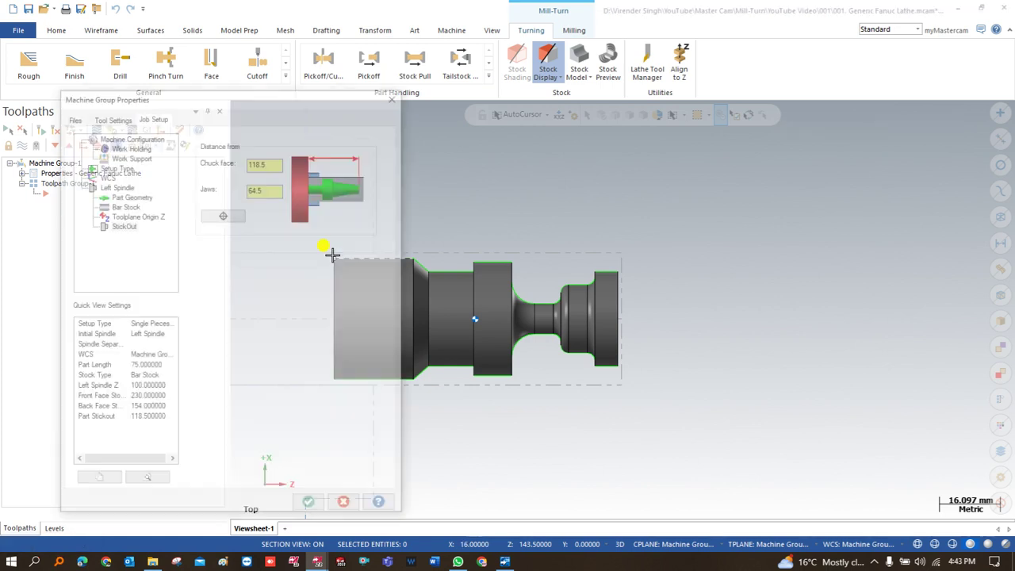
left_click_drag(285, 139, 234, 138)
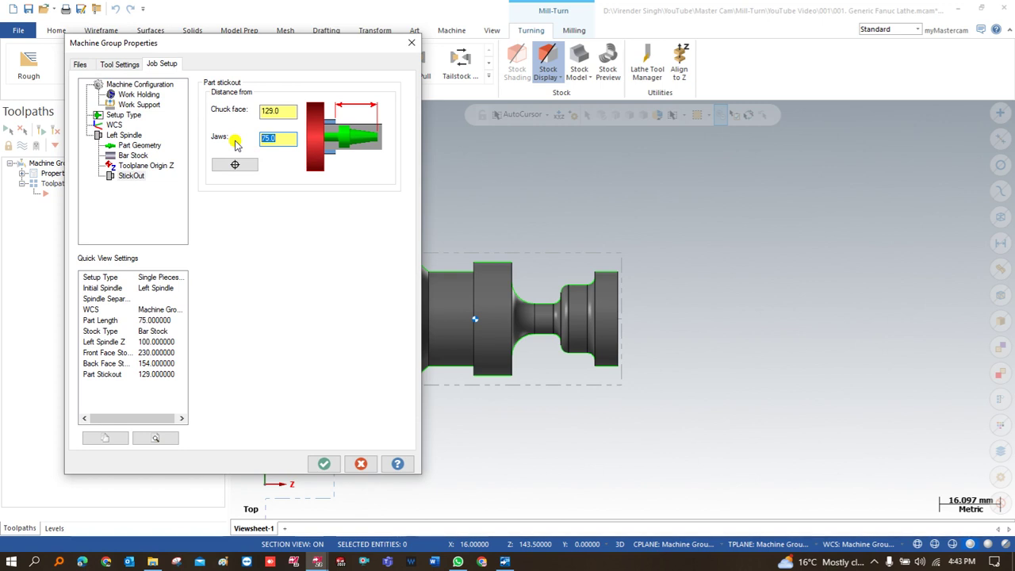
key("Return")
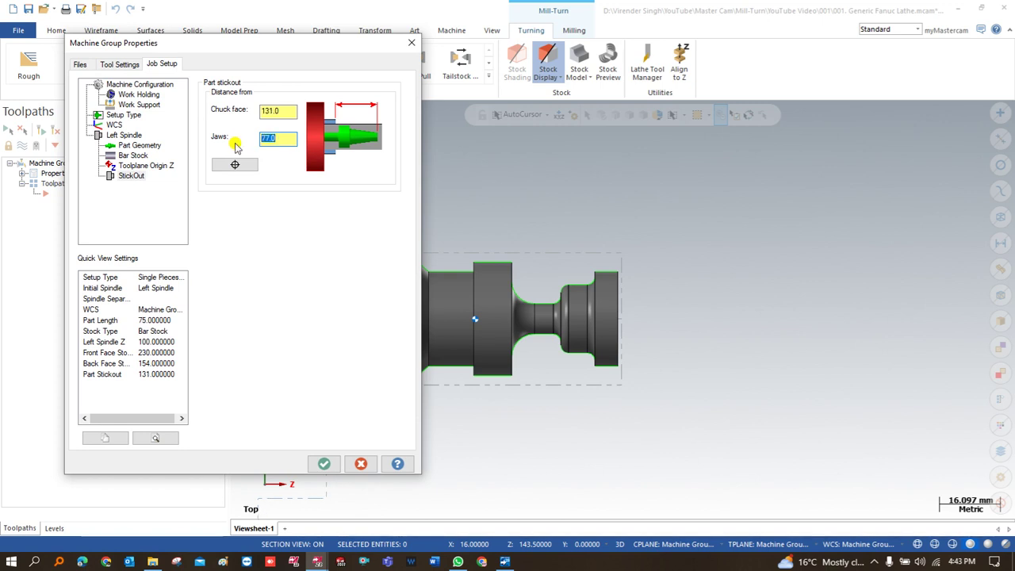
left_click(323, 463)
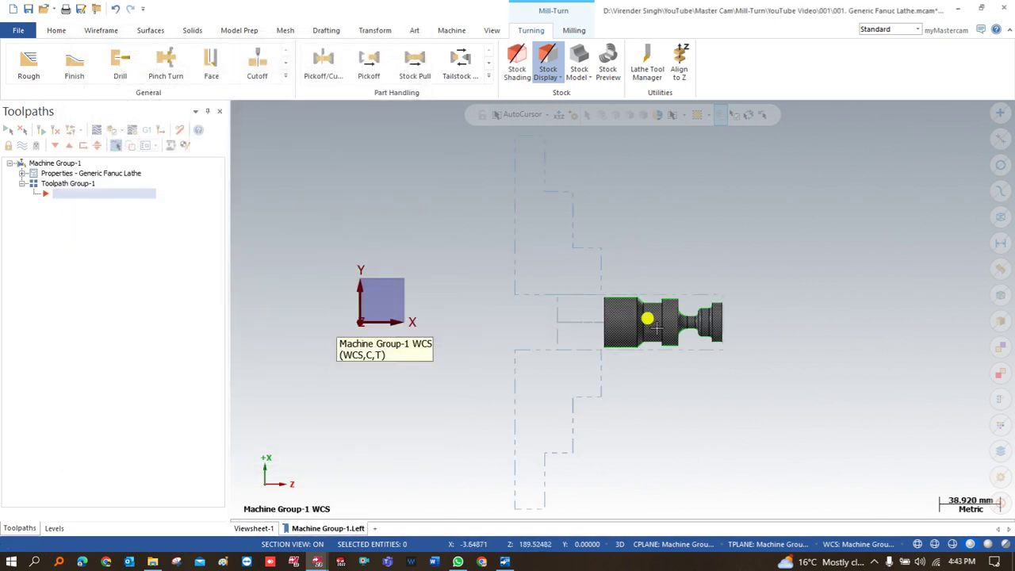
scroll(650, 321, "up", 3)
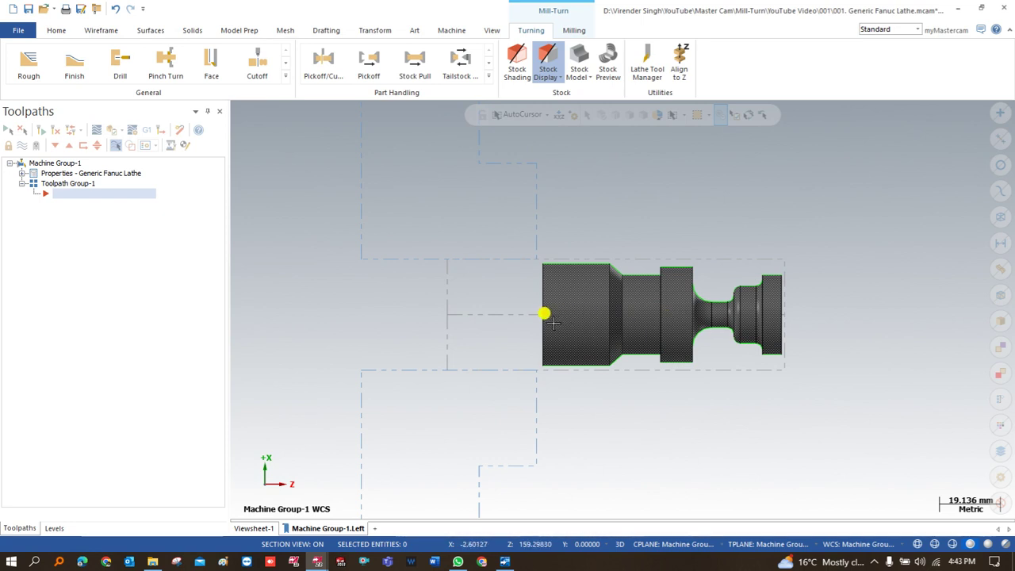
scroll(491, 294, "down", 3)
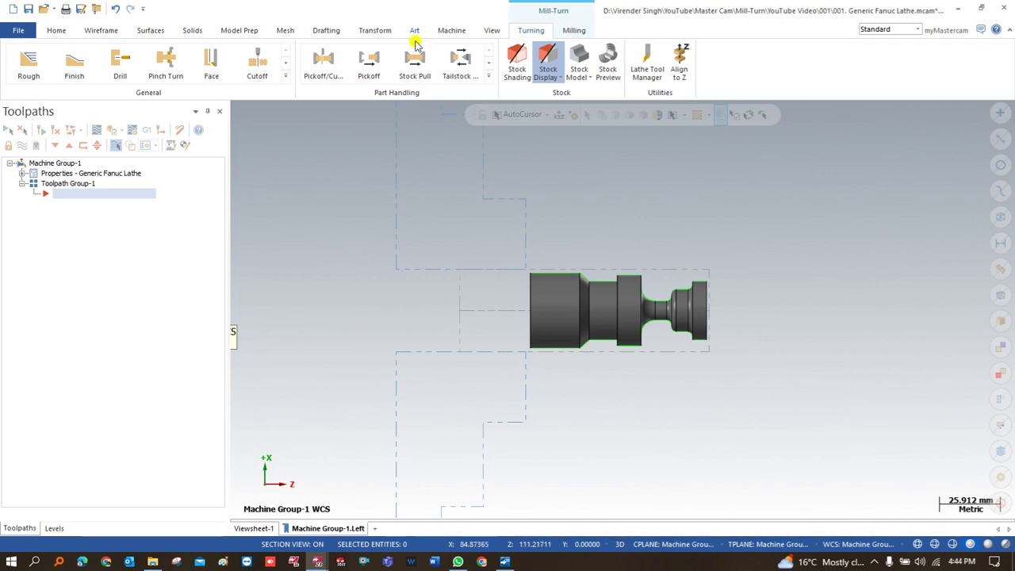
- Expand the General turning gallery to list Rough, Finish, Groove, Thread and Pinch Turn
left_click(285, 76)
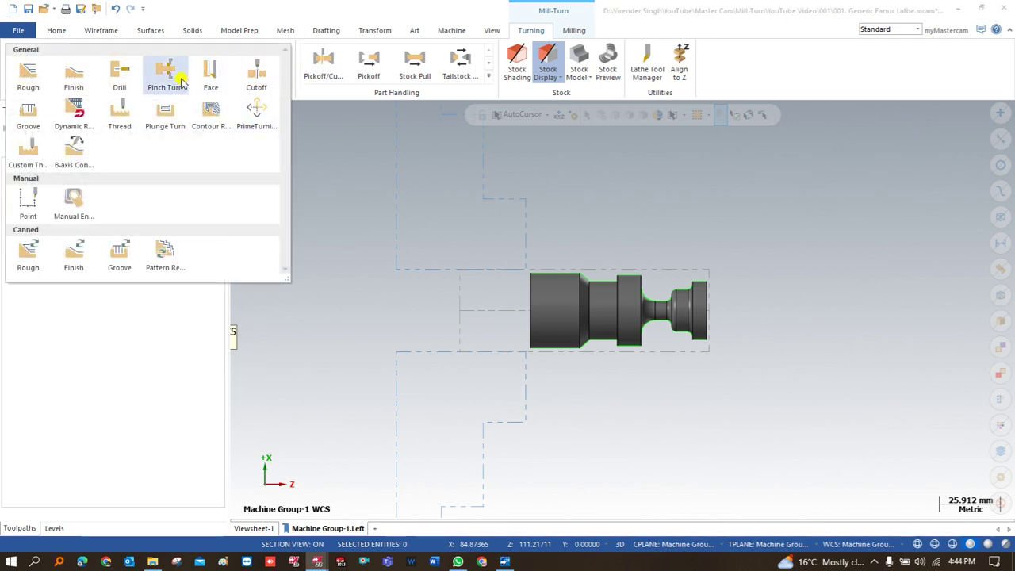